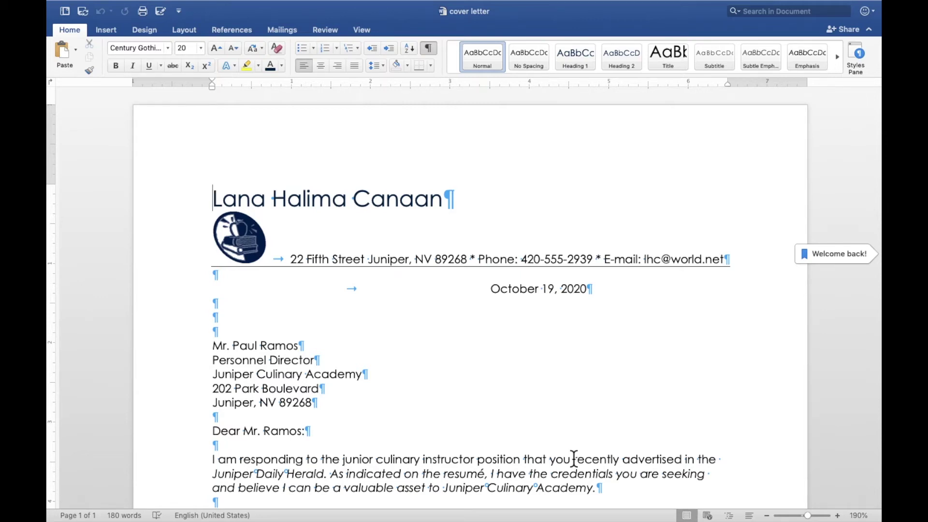
# Look through the Design themes and the font colour choices without changing anything.
pyautogui.click(135, 31)
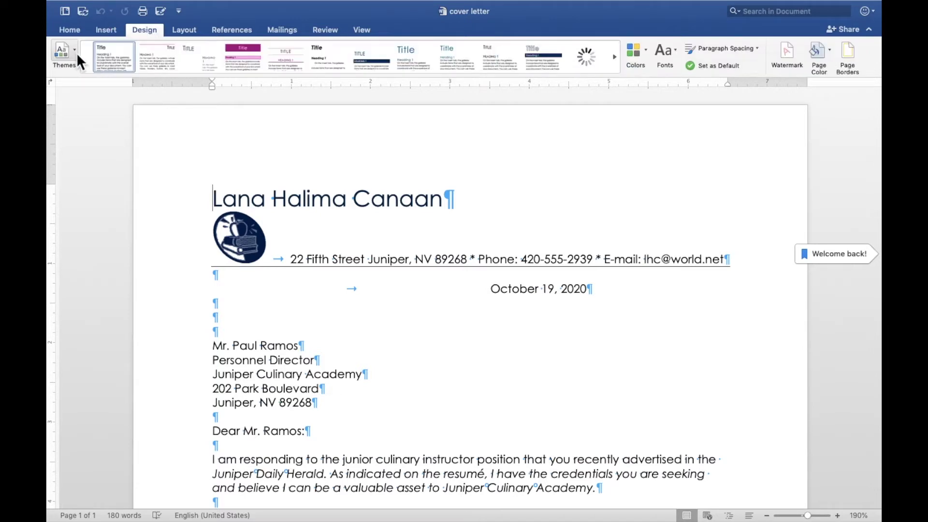
pyautogui.click(76, 54)
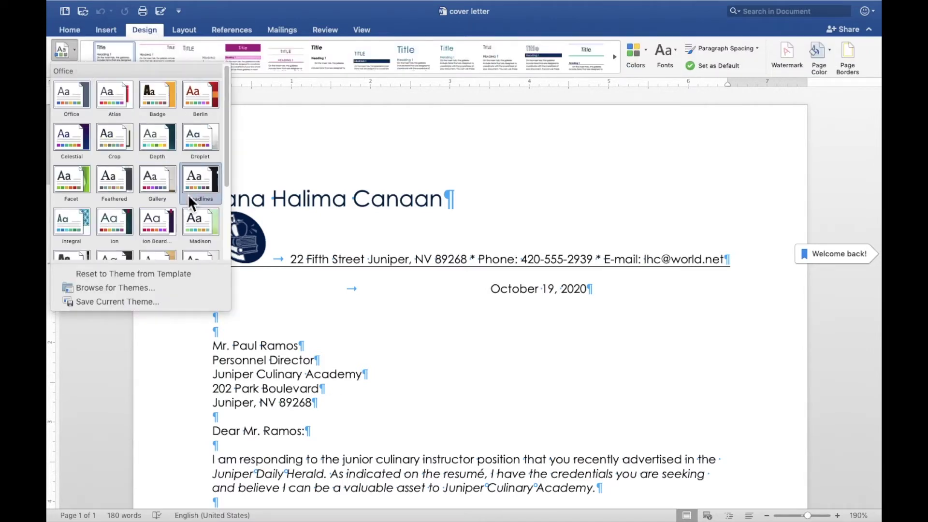
pyautogui.click(73, 31)
pyautogui.click(73, 31)
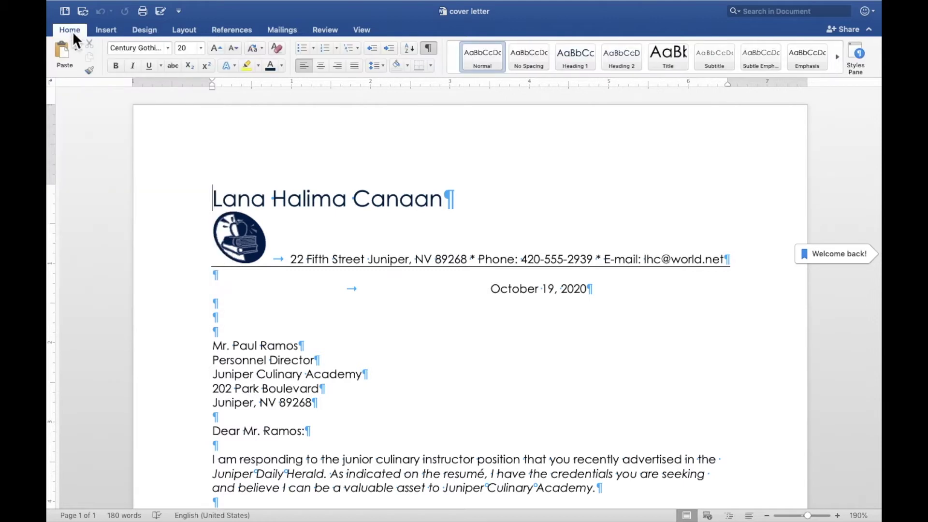
pyautogui.click(303, 202)
pyautogui.click(282, 66)
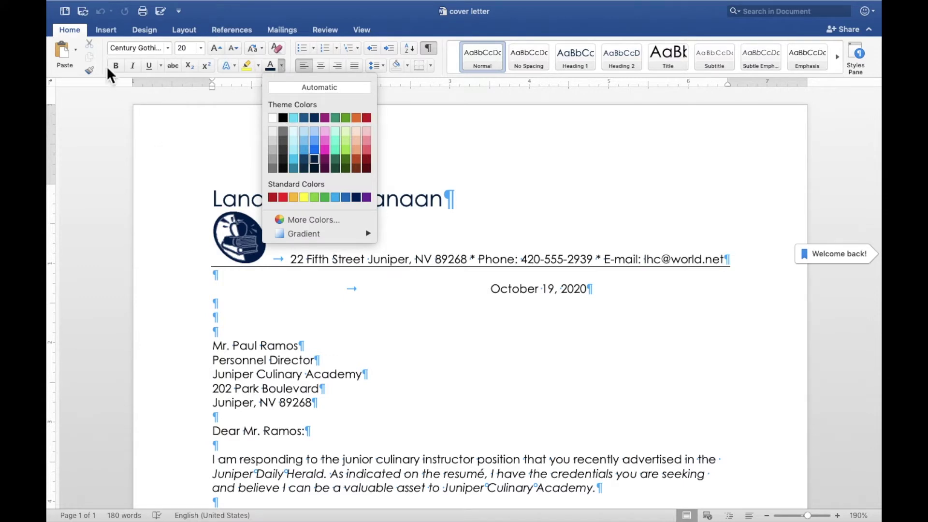
pyautogui.click(71, 28)
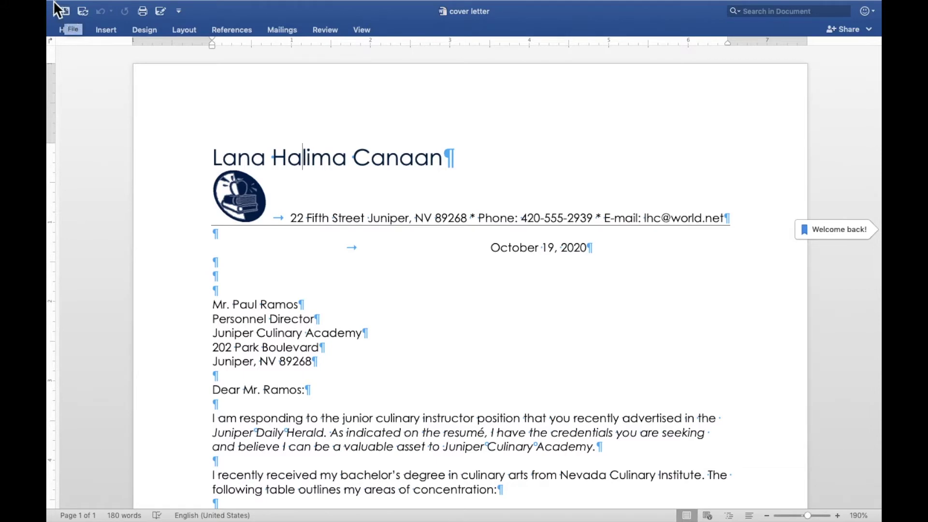
# Search the template gallery for 'resume' and create a new document from Basic Resume.
pyautogui.moveTo(74, 2)
pyautogui.click(124, 9)
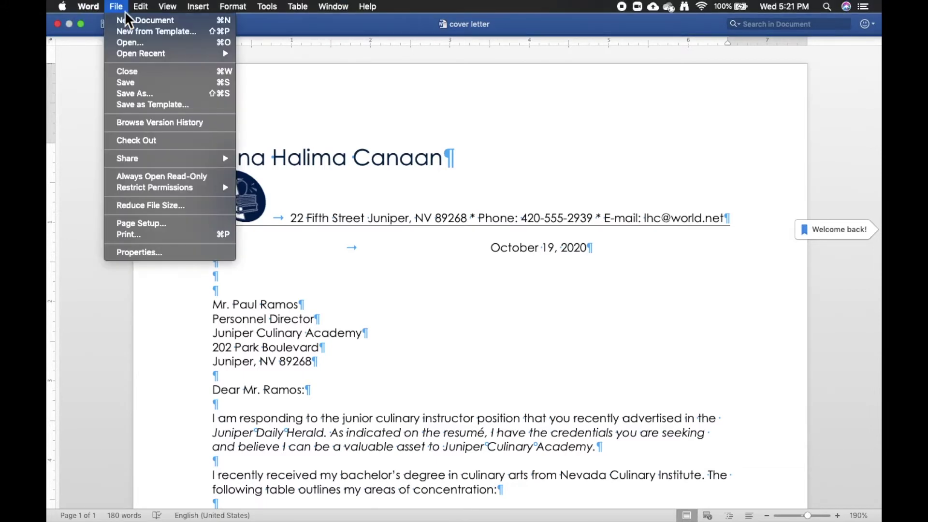
pyautogui.click(131, 32)
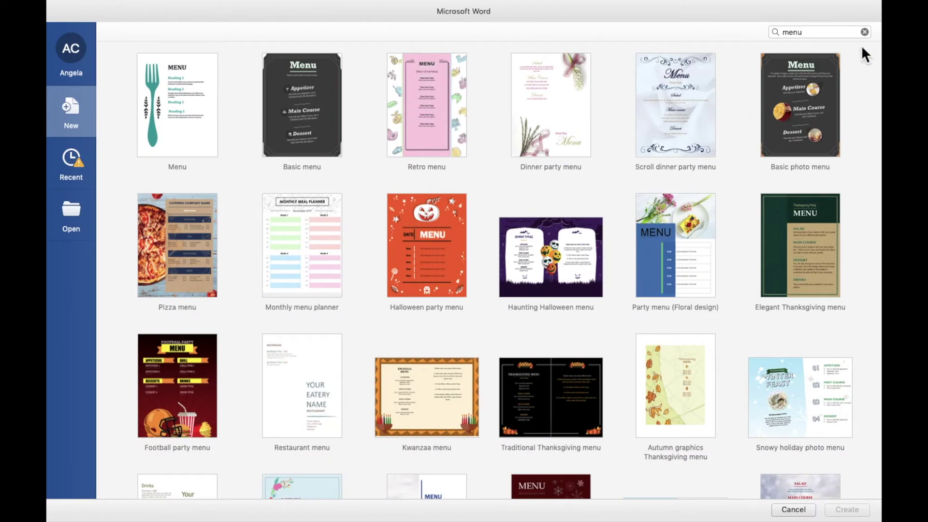
pyautogui.click(794, 33)
pyautogui.write('resume')
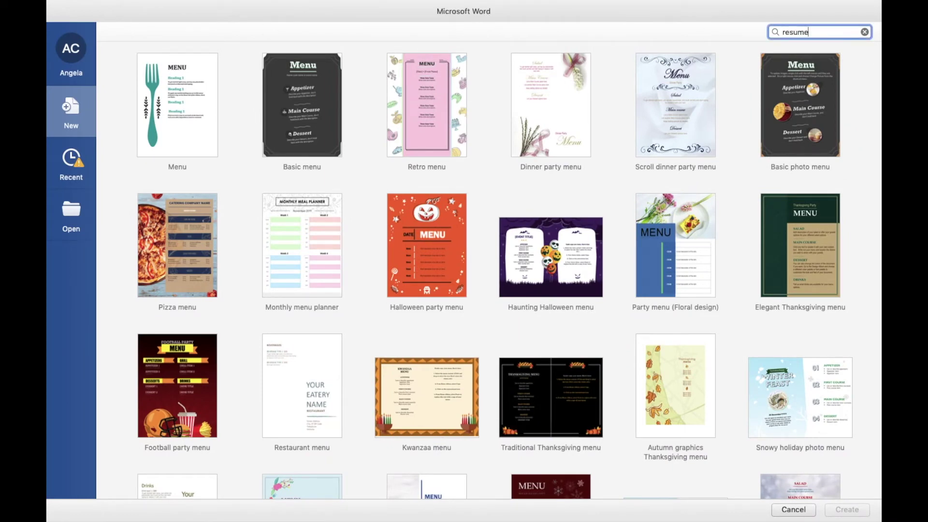
pyautogui.press('Return')
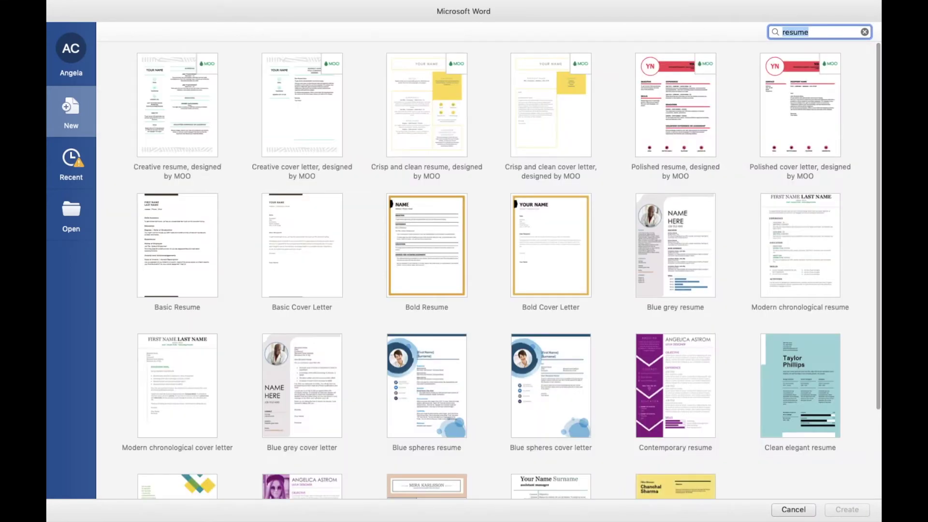
pyautogui.scroll(-1, 416, 162)
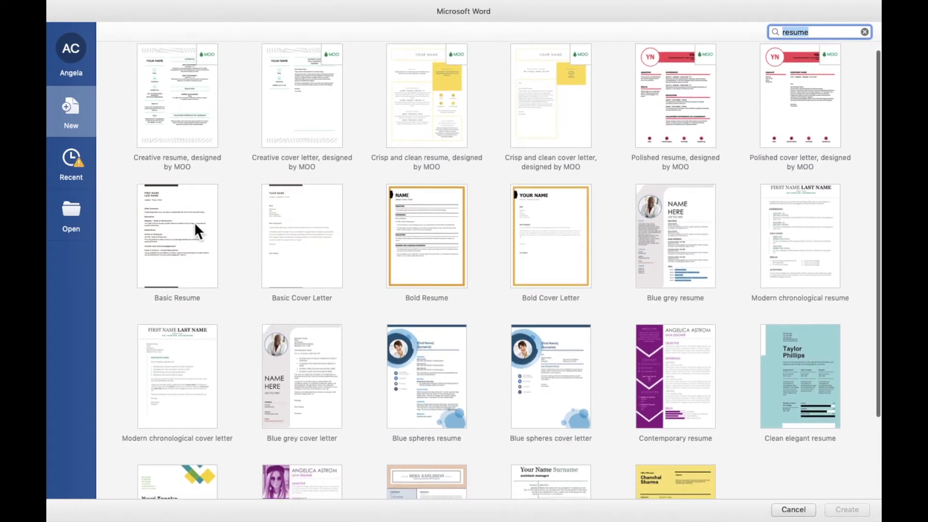
pyautogui.click(195, 223)
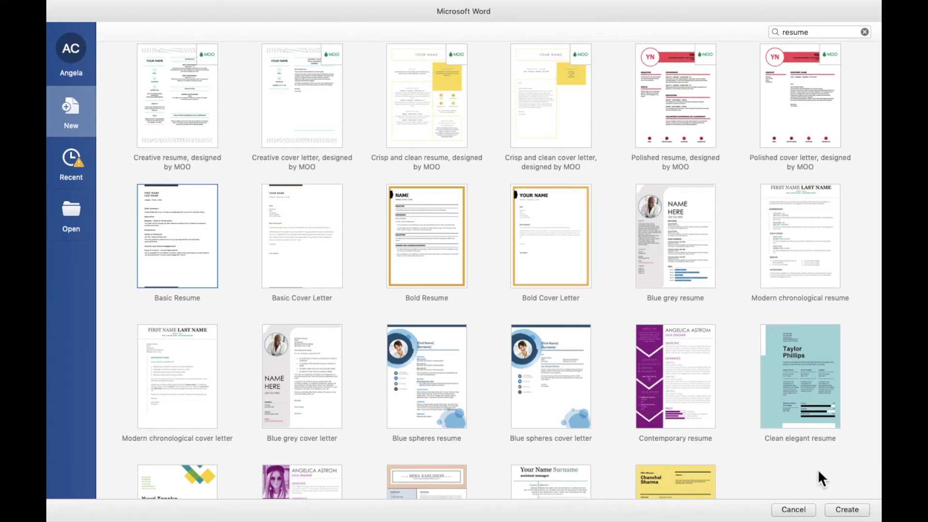
pyautogui.click(852, 511)
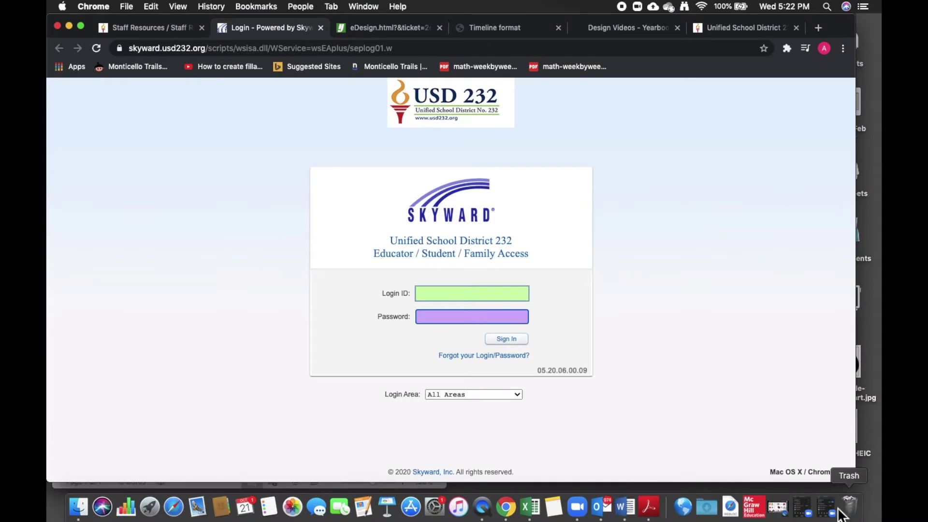
# Maximize the new resume window and apply the Slice theme from the Design themes.
pyautogui.click(619, 516)
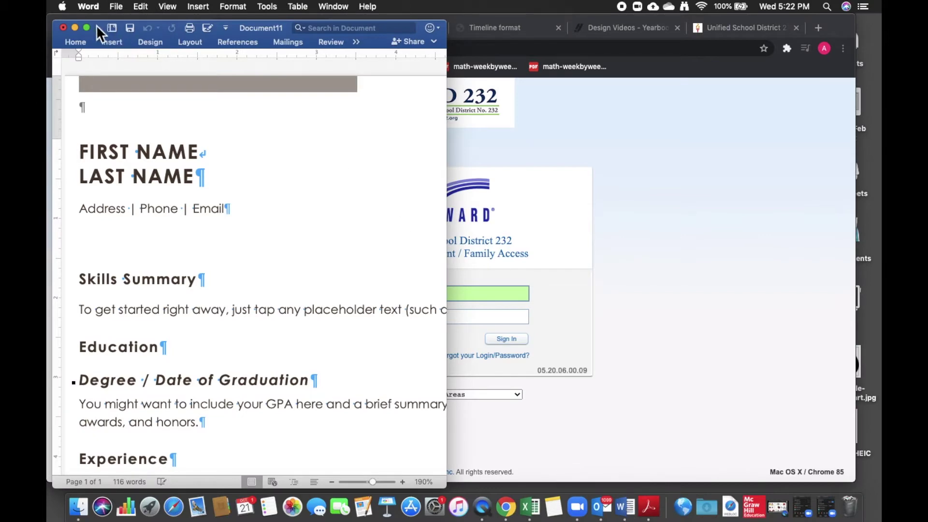
pyautogui.click(87, 28)
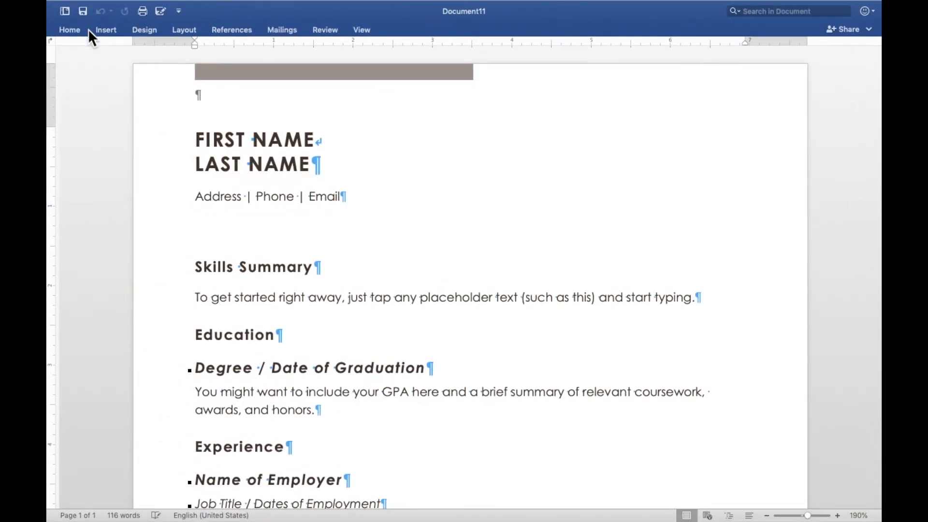
pyautogui.click(145, 31)
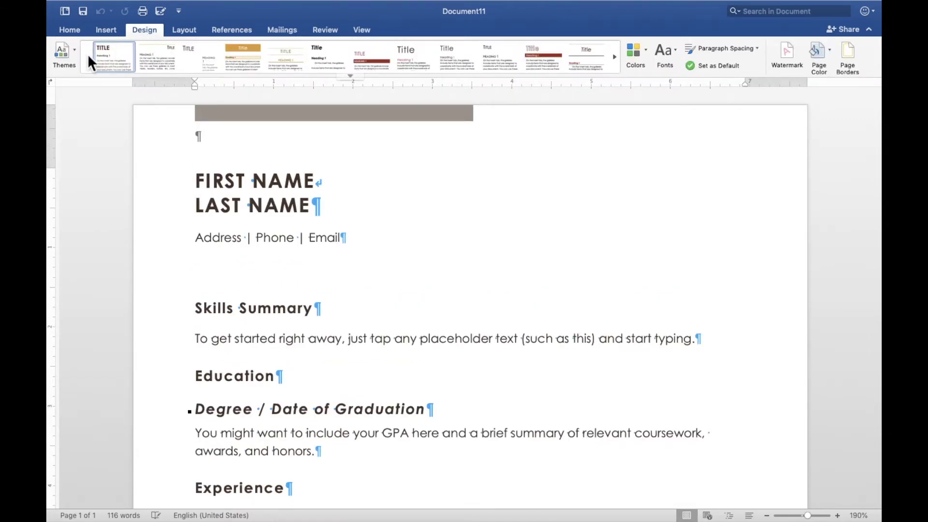
pyautogui.click(74, 58)
pyautogui.scroll(-3, 164, 175)
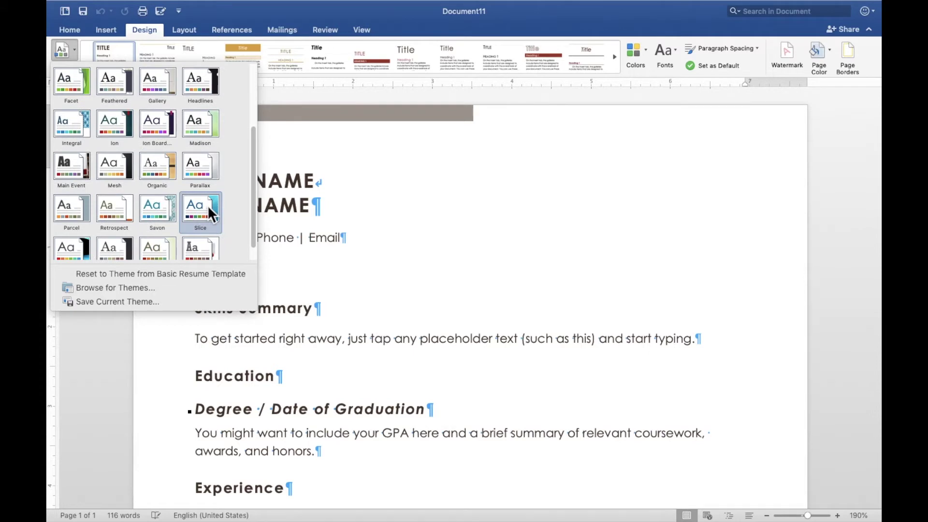
pyautogui.click(207, 205)
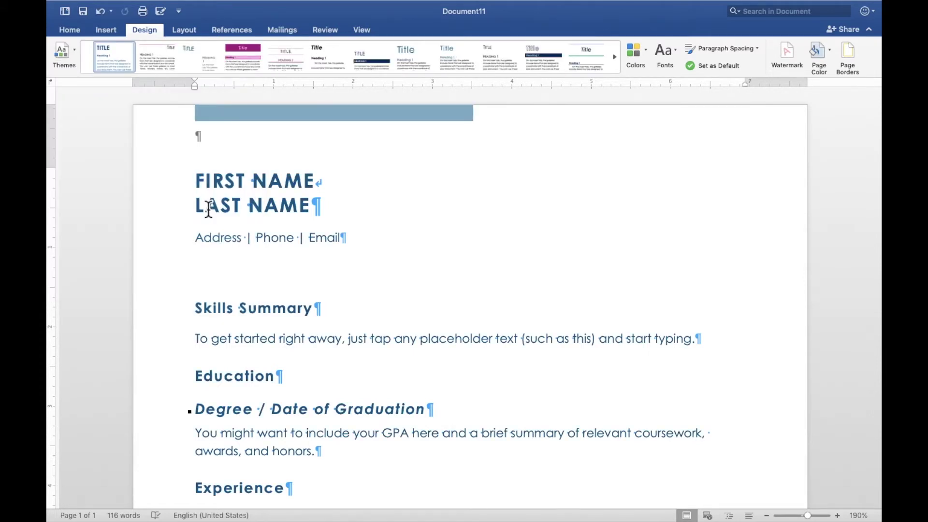
pyautogui.press('super+a')
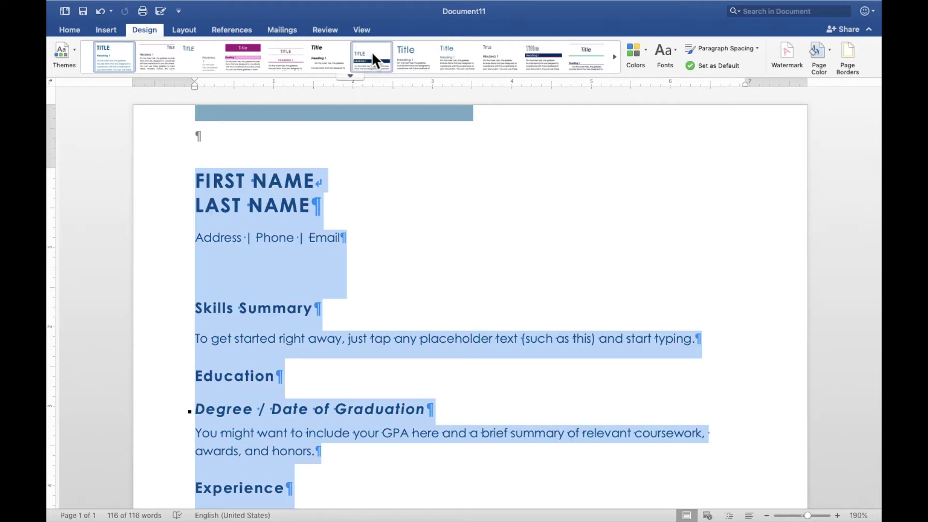
# Recolour all the resume text dark blue and open the first-page header for editing.
pyautogui.click(75, 31)
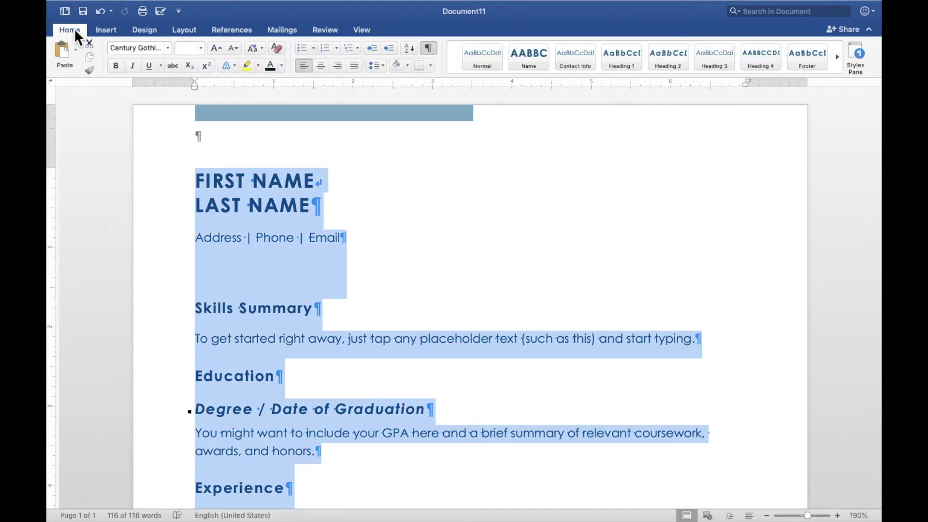
pyautogui.click(283, 66)
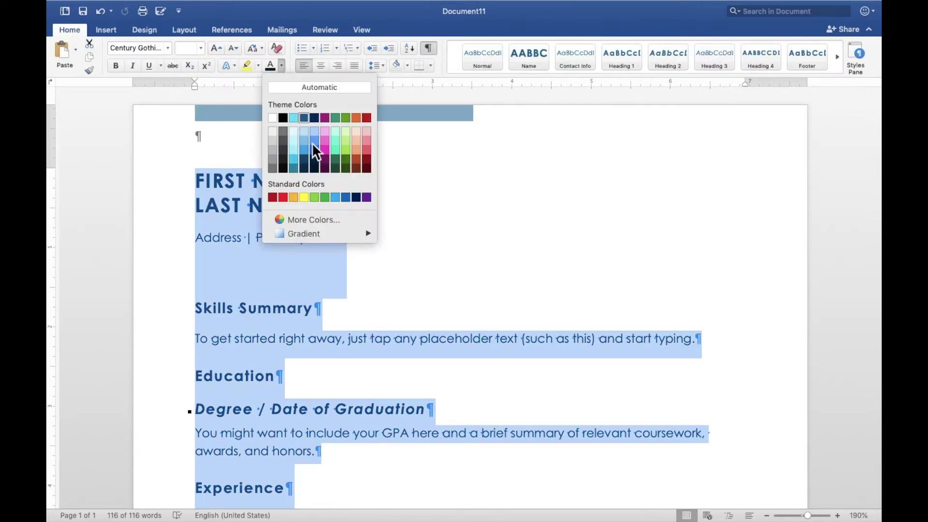
pyautogui.click(317, 160)
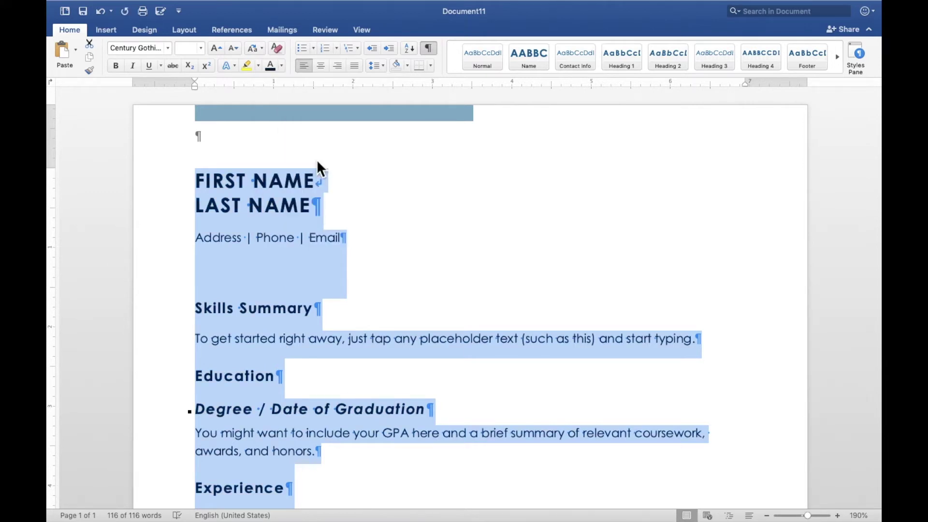
pyautogui.hotkey('shift', 'Up')
pyautogui.hotkey('shift', 'Up')
pyautogui.hotkey('shift', 'Up')
pyautogui.hotkey('shift', 'Up')
pyautogui.hotkey('shift', 'Up')
pyautogui.hotkey('shift', 'Up')
pyautogui.hotkey('shift', 'Up')
pyautogui.hotkey('shift', 'Up')
pyautogui.hotkey('shift', 'Up')
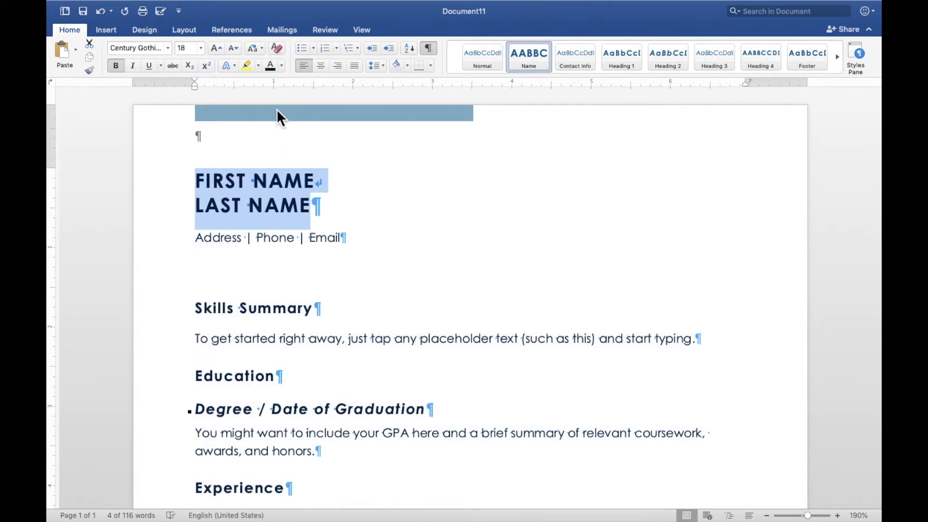
pyautogui.doubleClick(276, 109)
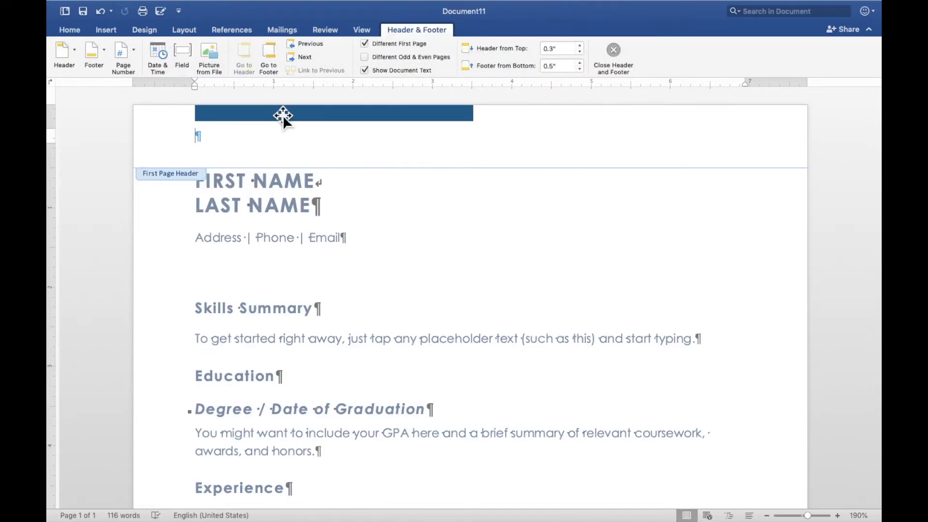
# Give the blue header bar a dark navy shape fill.
pyautogui.scroll(-3, 283, 115)
pyautogui.scroll(-10, 278, 114)
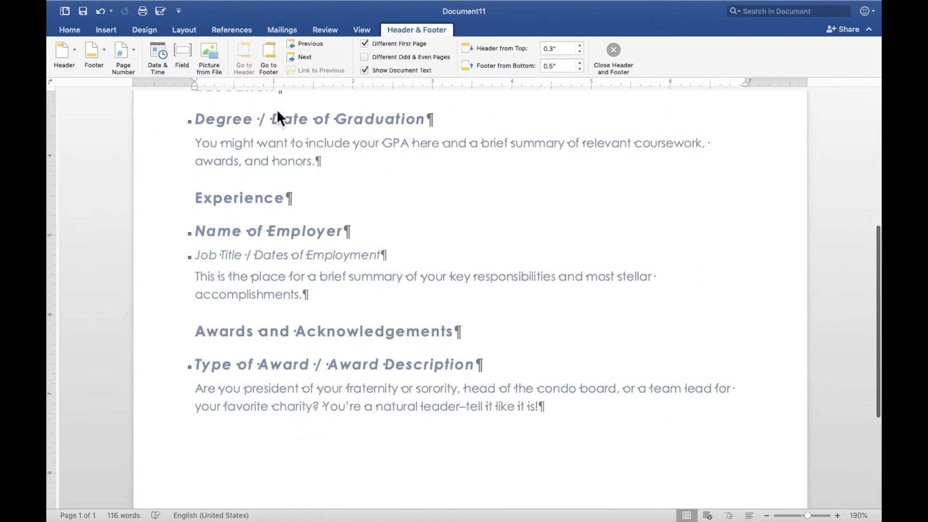
pyautogui.scroll(6, 279, 114)
pyautogui.scroll(8, 280, 116)
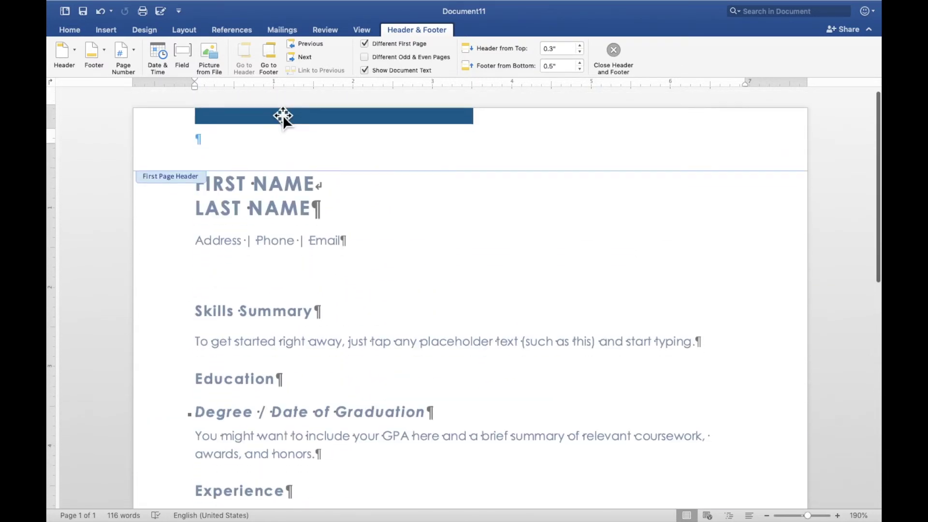
pyautogui.moveTo(144, 7)
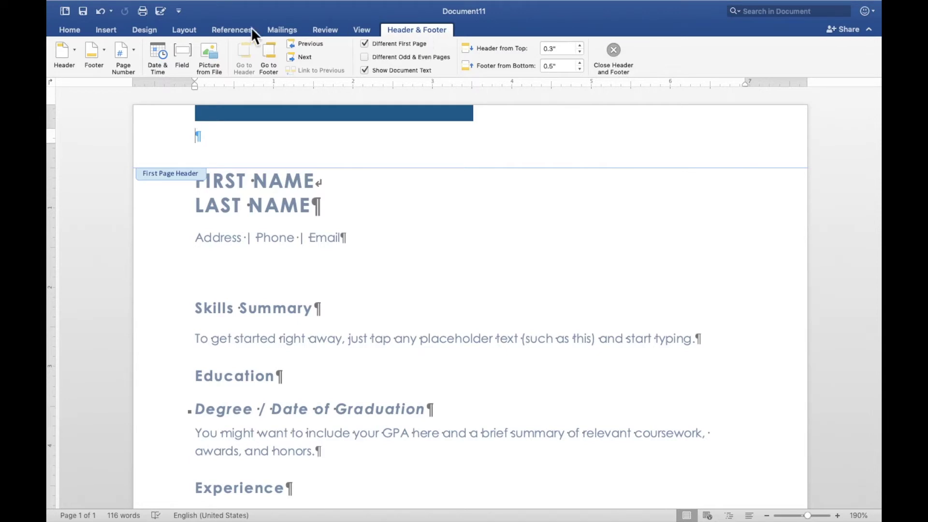
pyautogui.click(311, 118)
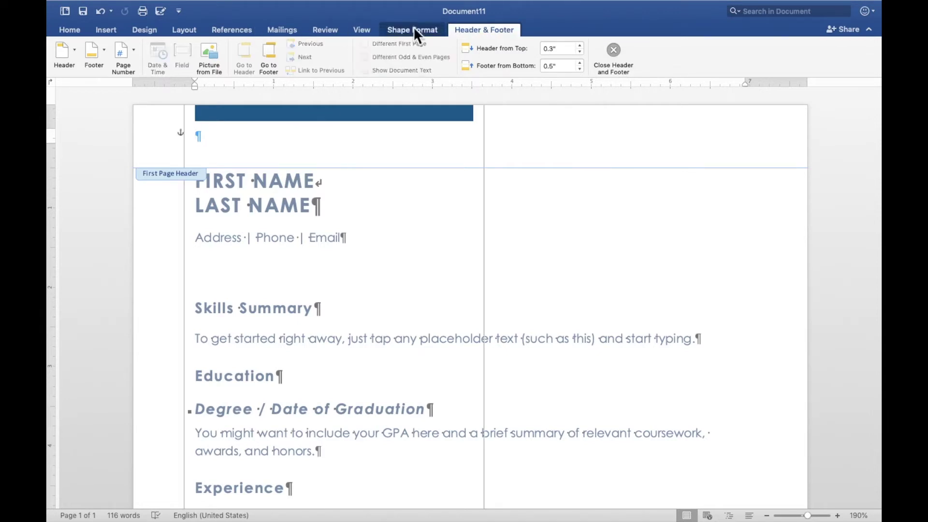
pyautogui.click(416, 25)
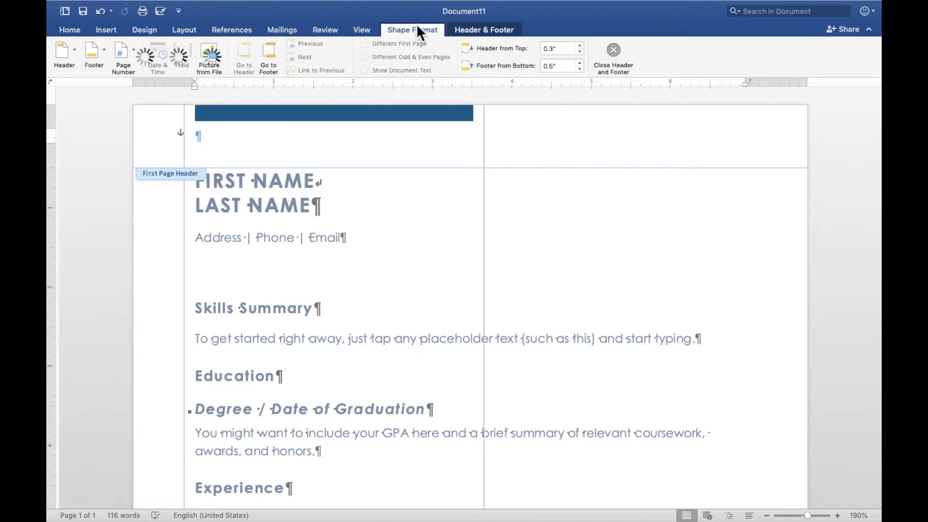
pyautogui.click(416, 31)
pyautogui.click(416, 30)
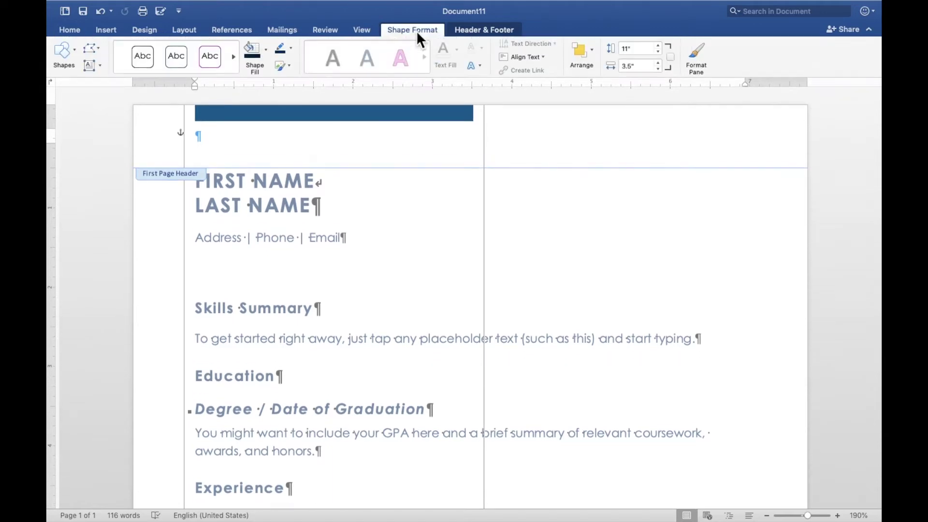
pyautogui.click(266, 50)
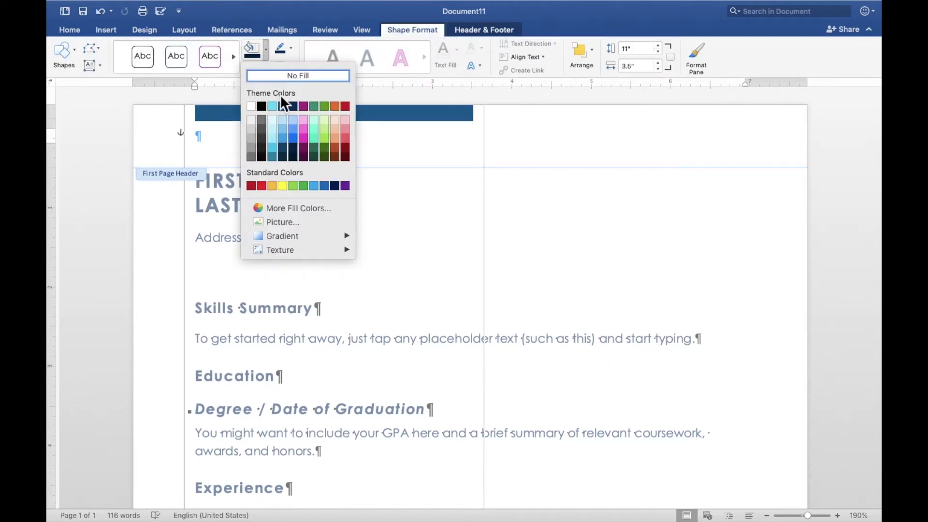
pyautogui.click(292, 147)
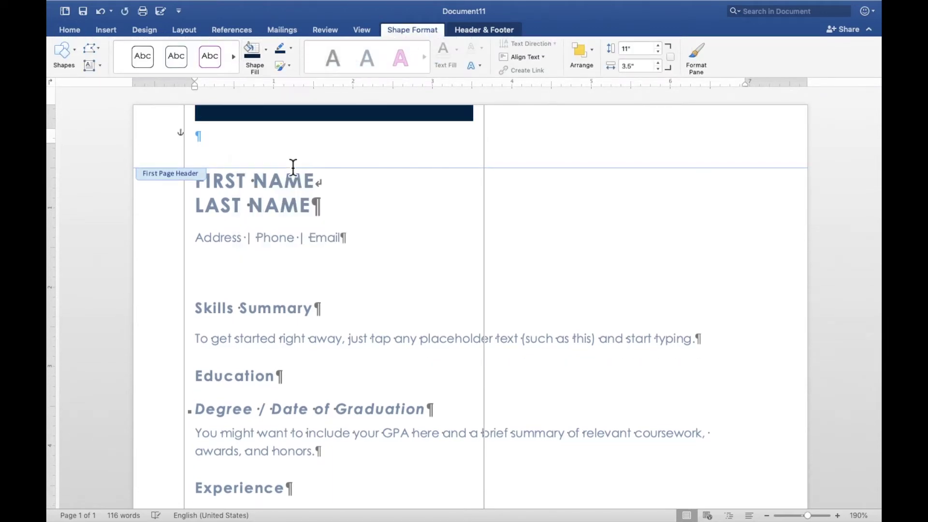
# Close the header and footer to return to the resume body.
pyautogui.scroll(-3, 301, 279)
pyautogui.scroll(-7, 300, 280)
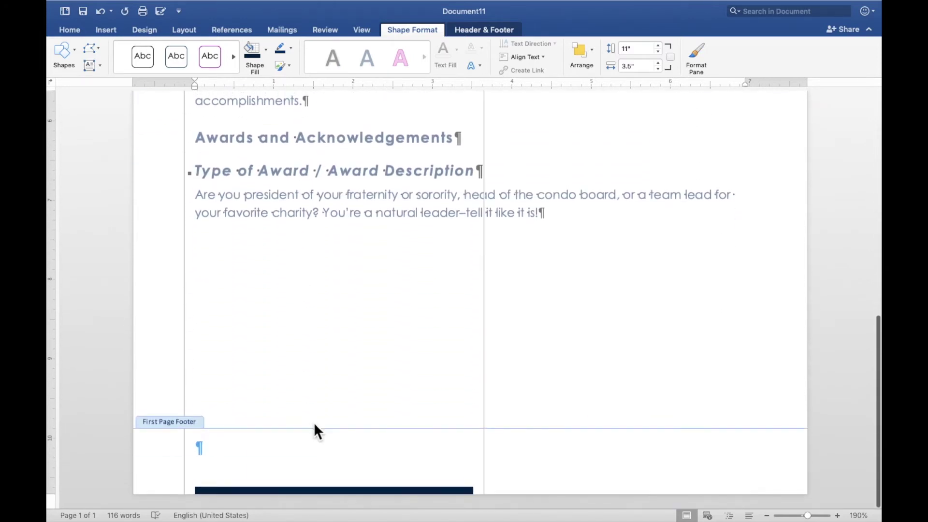
pyautogui.scroll(10, 303, 349)
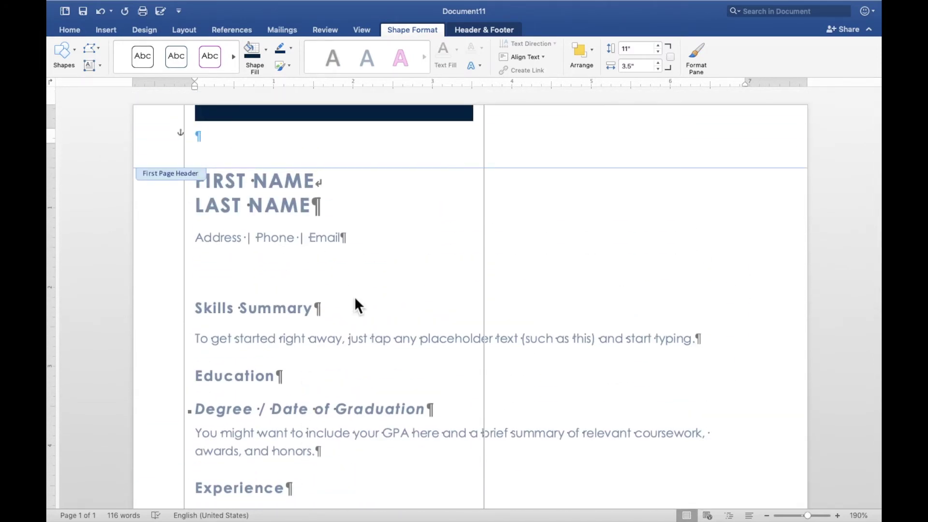
pyautogui.click(477, 29)
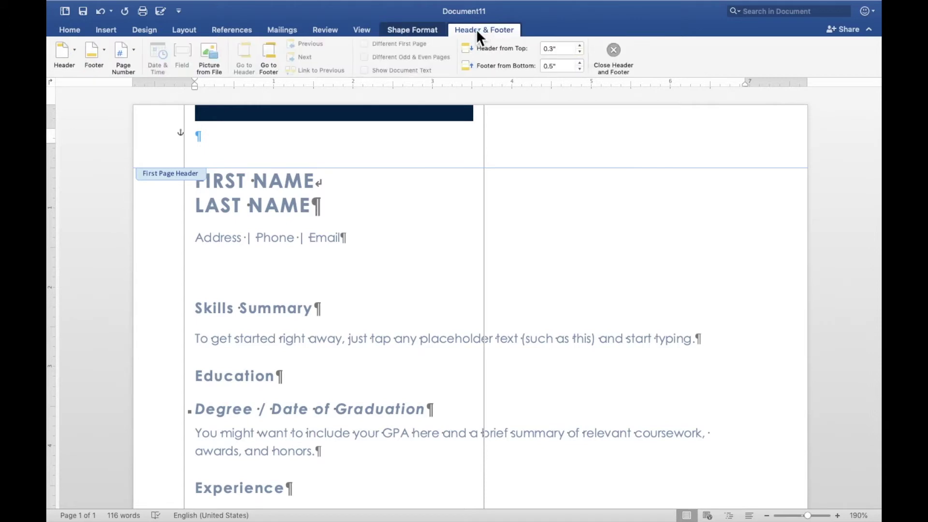
pyautogui.click(617, 56)
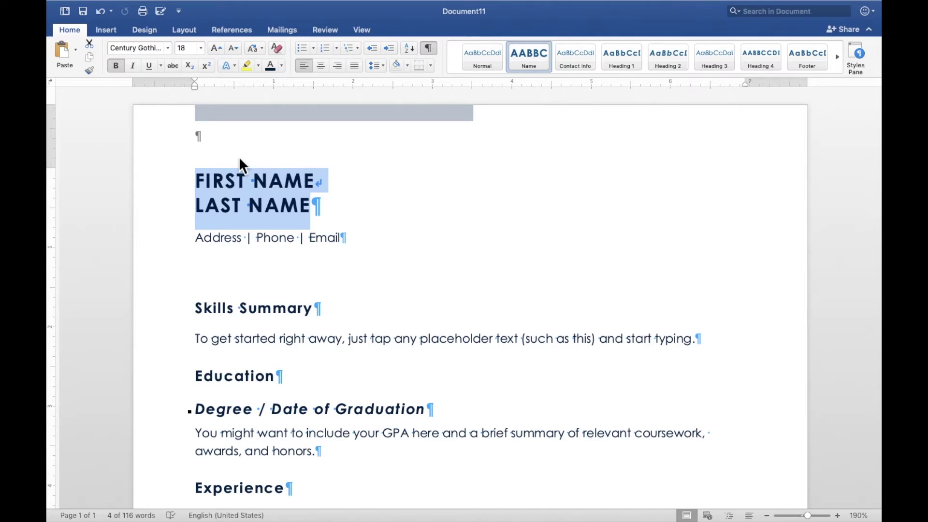
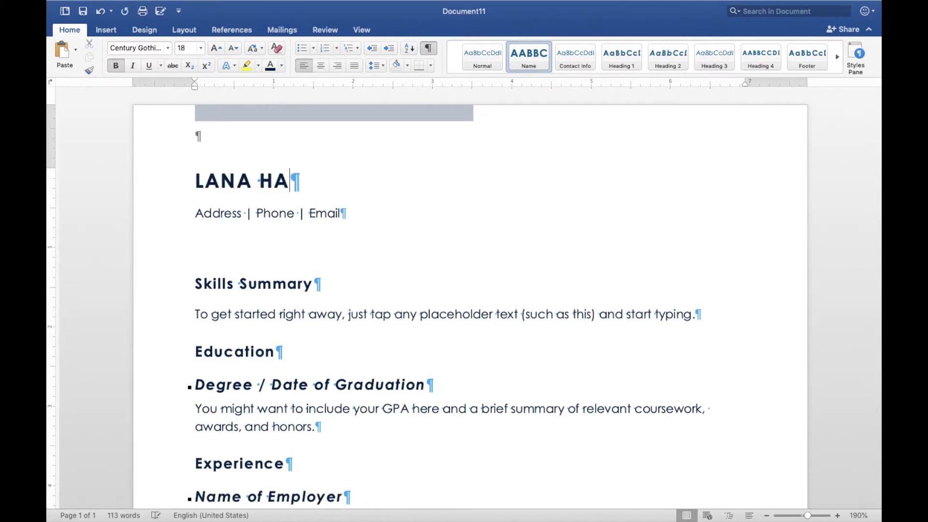
# Enter the applicant's full name in capitals on the name line.
pyautogui.click(224, 211)
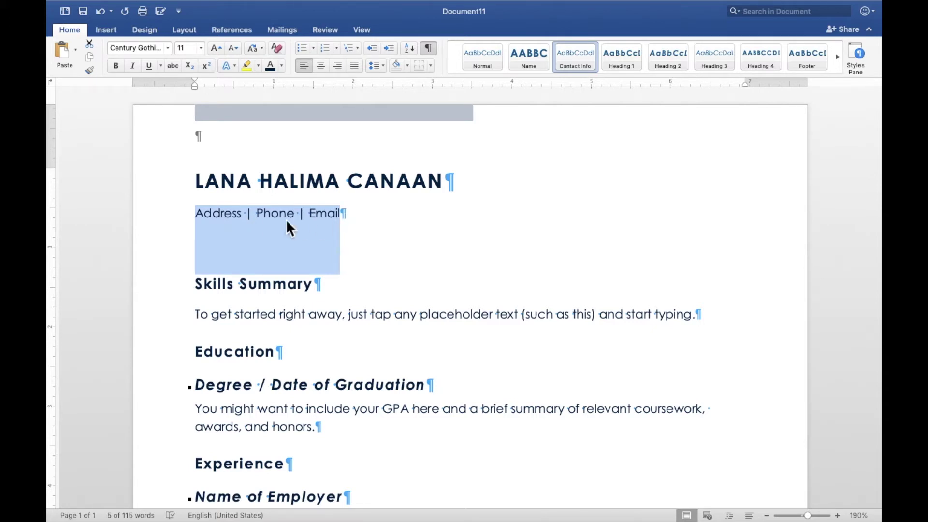
# Copy the address, phone and e-mail line from the cover letter document, then return to the resume.
pyautogui.click(229, 317)
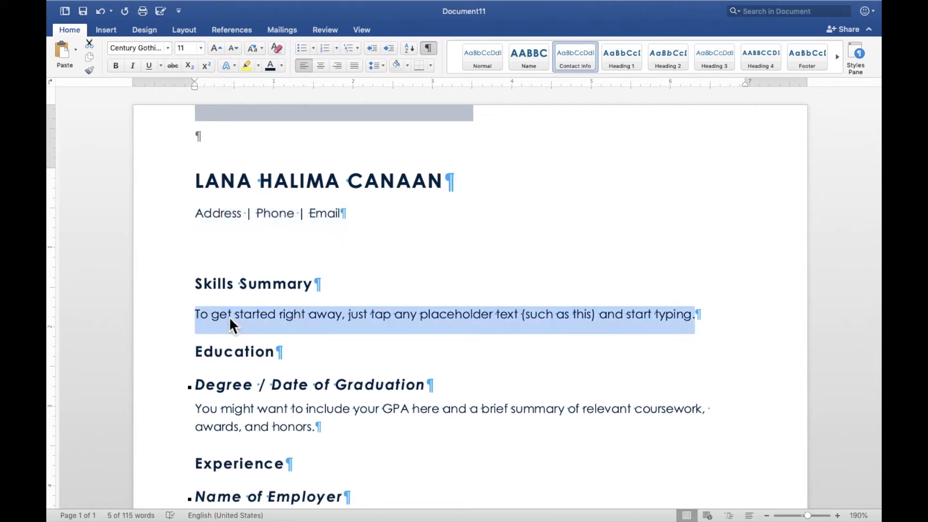
pyautogui.click(203, 221)
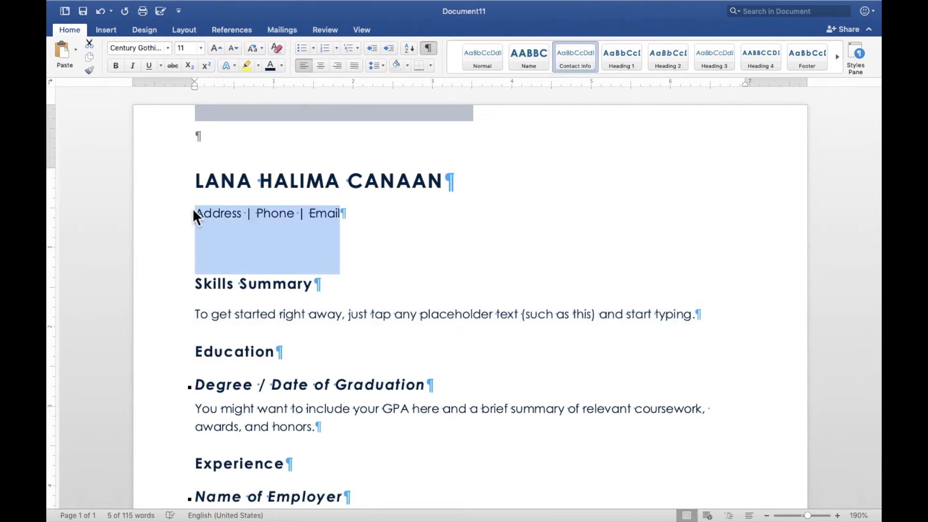
pyautogui.moveTo(58, 3)
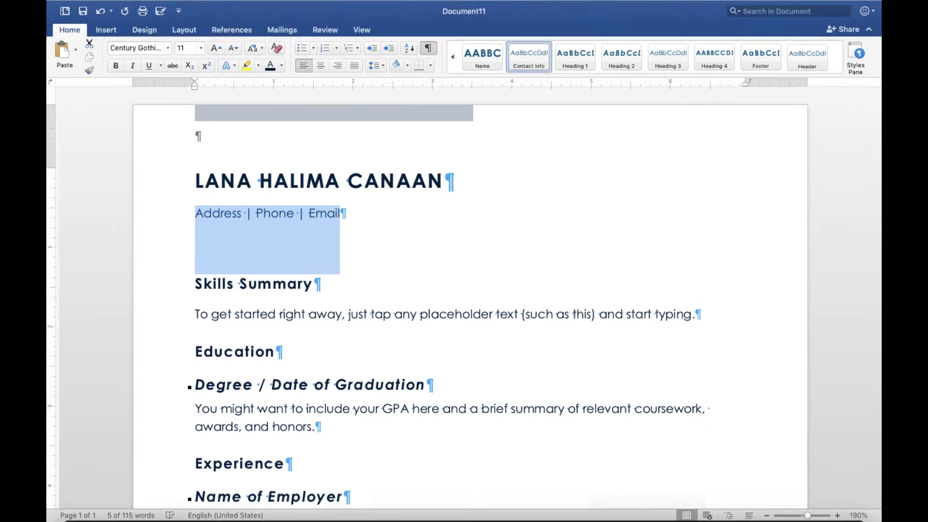
pyautogui.moveTo(632, 510)
pyautogui.click(623, 508)
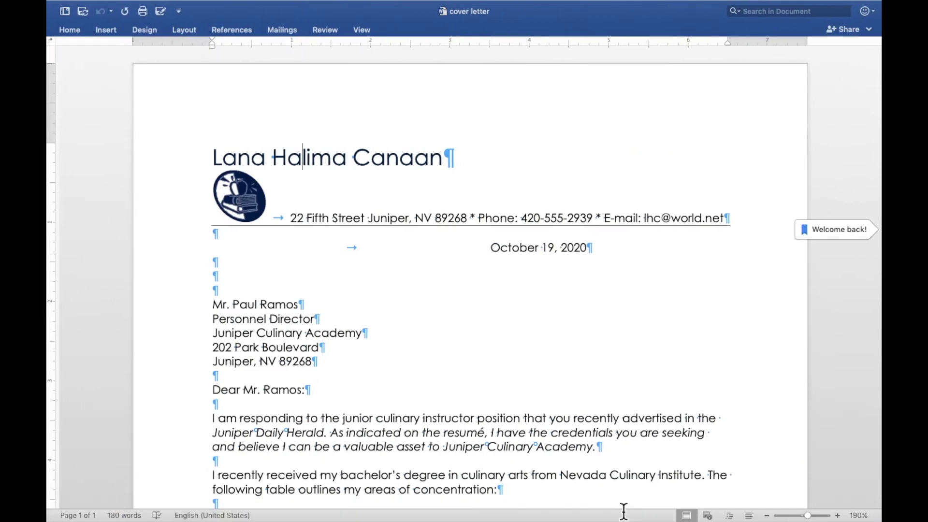
pyautogui.moveTo(288, 224); pyautogui.dragTo(732, 221)
pyautogui.press('super+c')
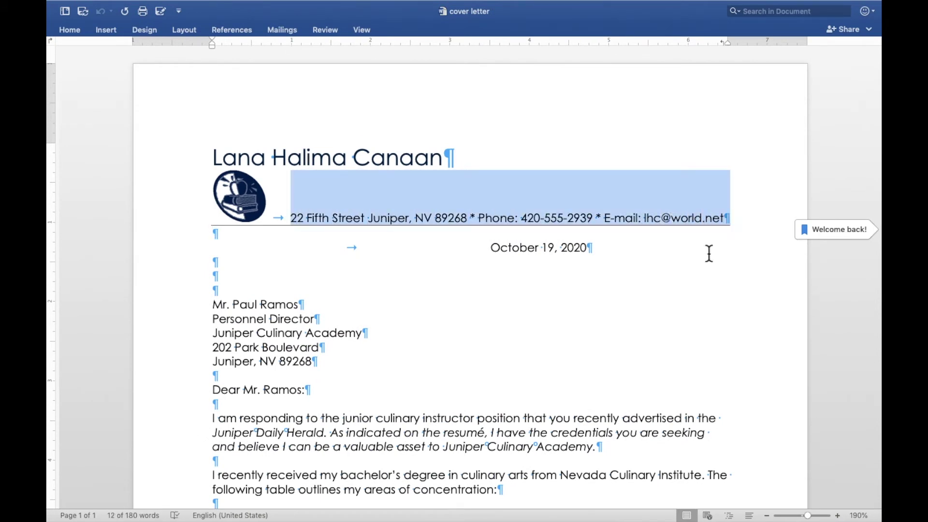
pyautogui.moveTo(682, 507)
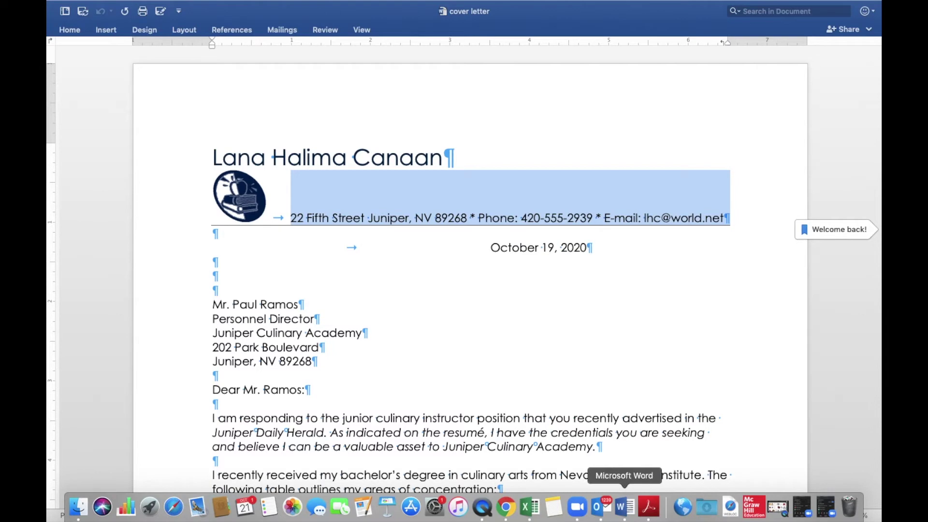
pyautogui.click(625, 506)
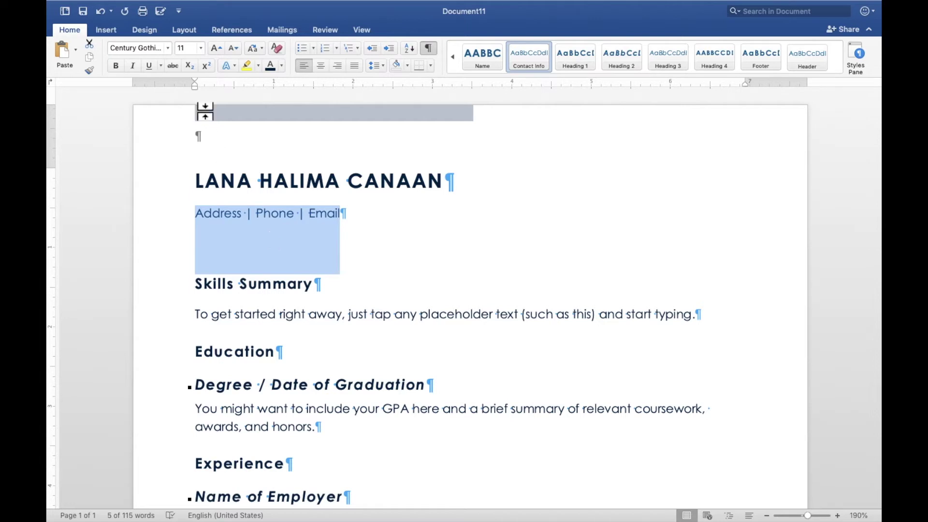
# Paste the contact line over the placeholder with matching formatting and remove the empty paragraph.
pyautogui.click(78, 51)
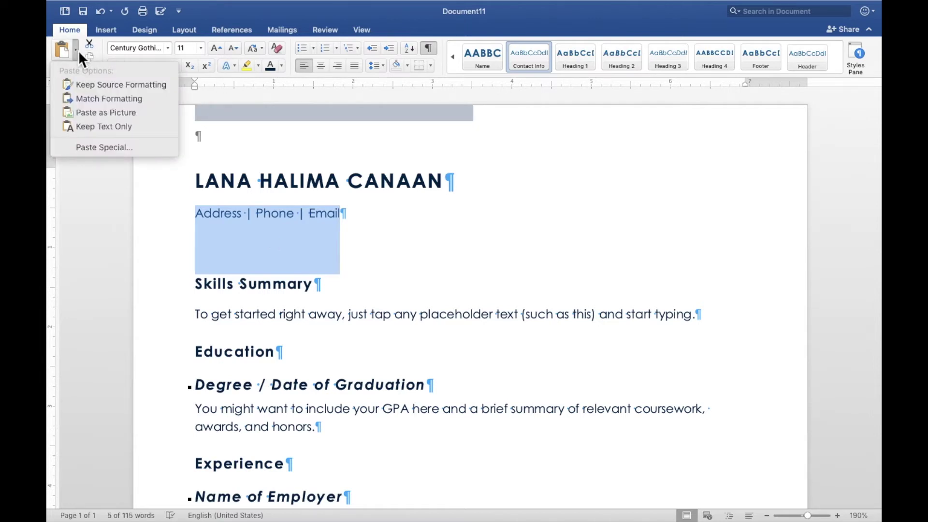
pyautogui.click(92, 95)
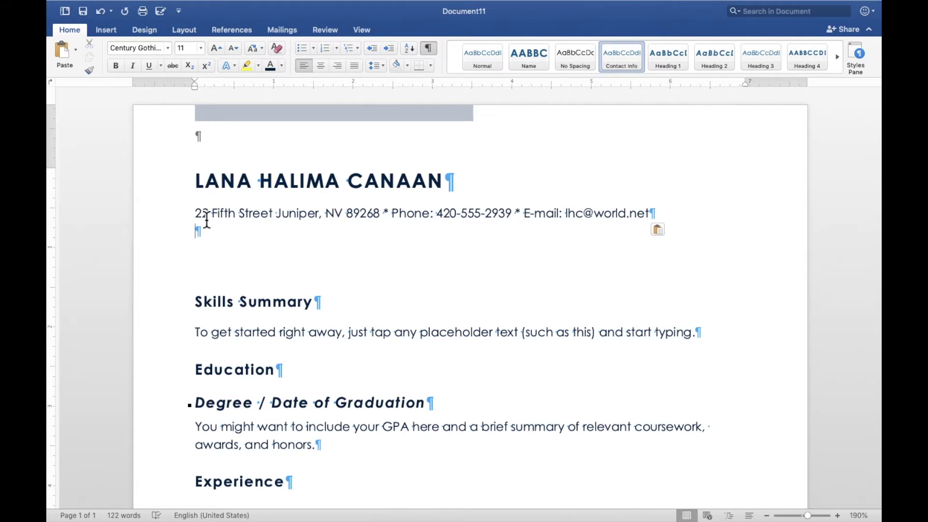
pyautogui.press('BackSpace')
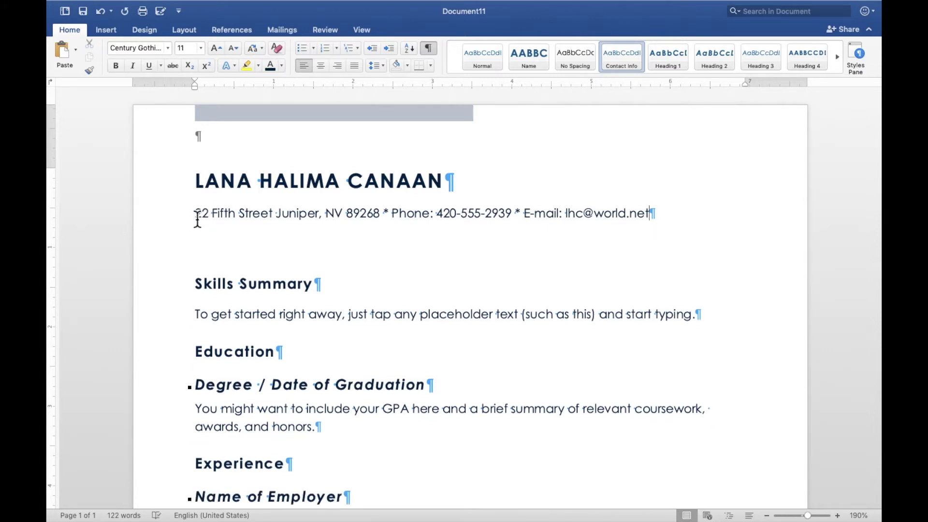
pyautogui.moveTo(197, 214); pyautogui.dragTo(661, 218)
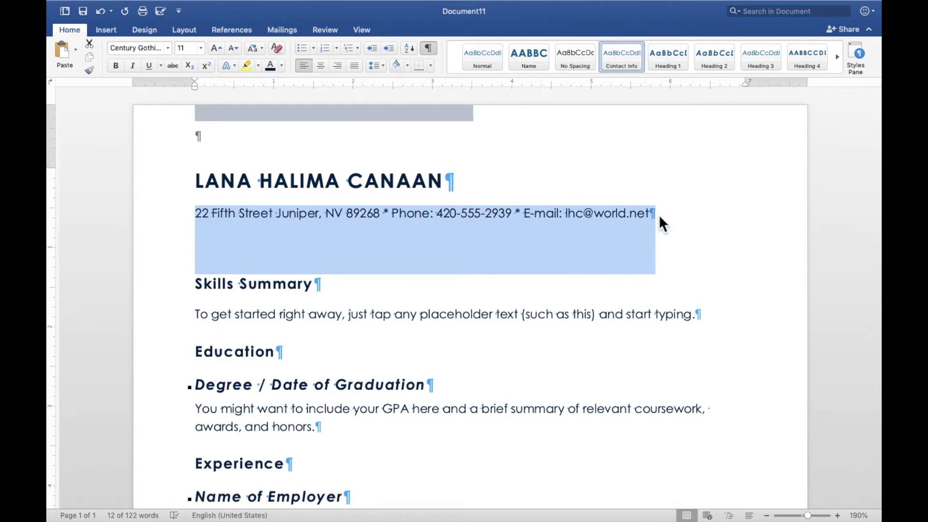
# Add a dark 3 pt bottom border beneath the contact line via Borders and Shading.
pyautogui.click(430, 66)
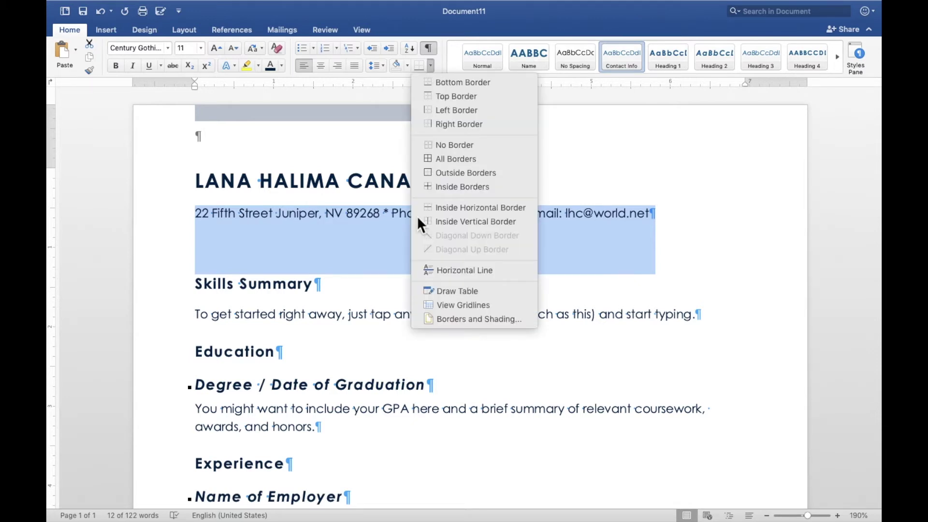
pyautogui.click(433, 321)
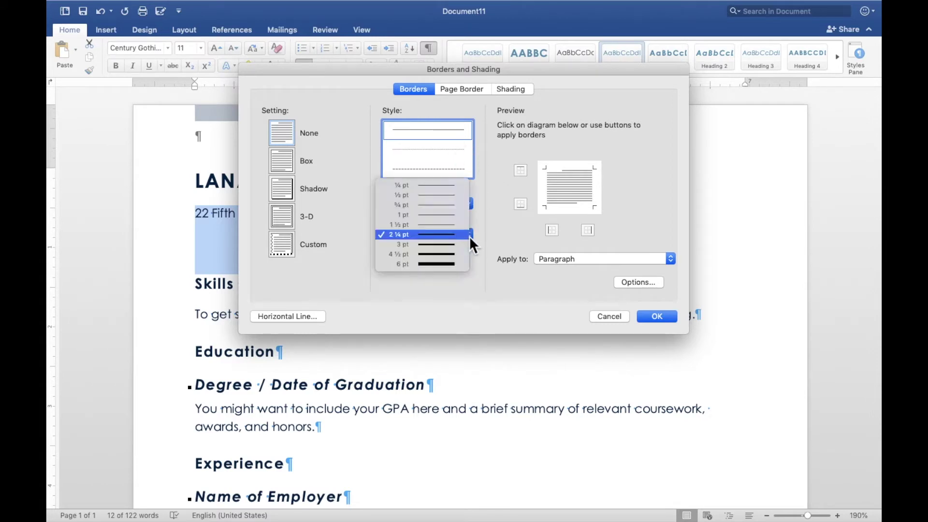
pyautogui.click(464, 244)
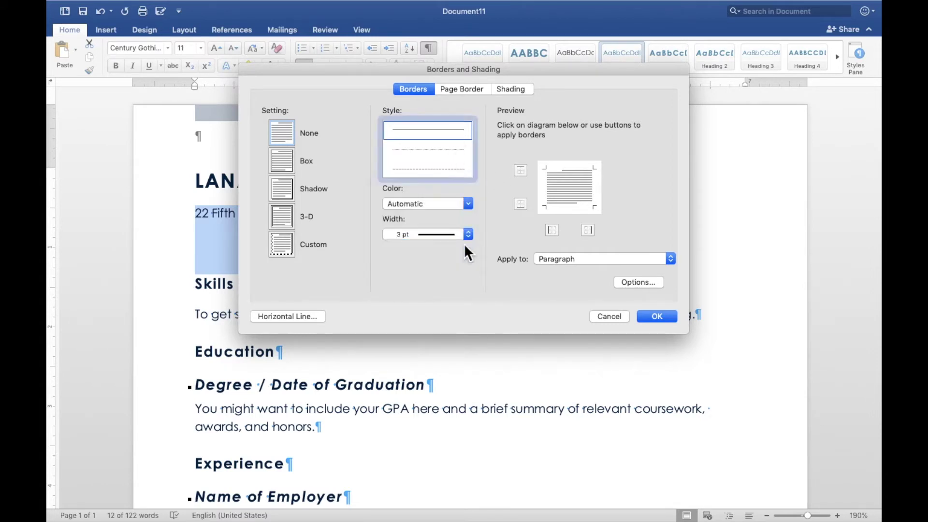
pyautogui.click(472, 202)
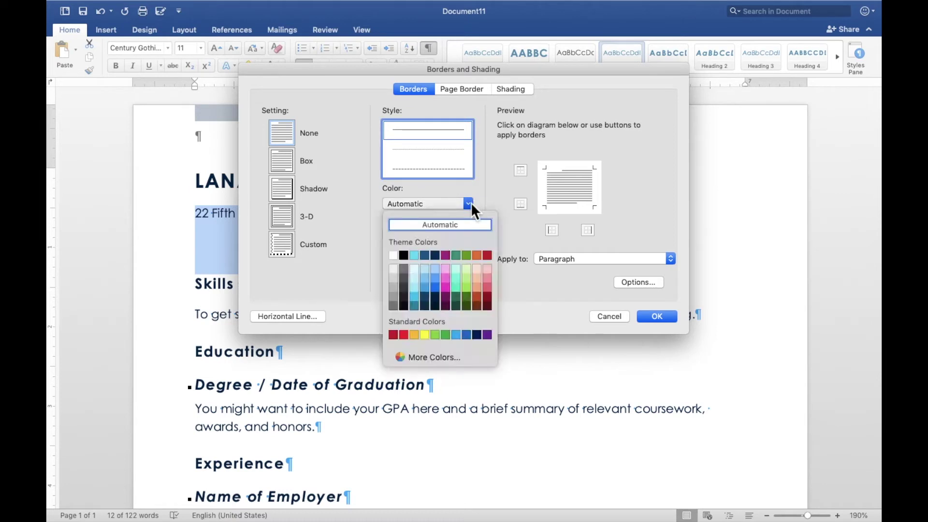
pyautogui.click(437, 297)
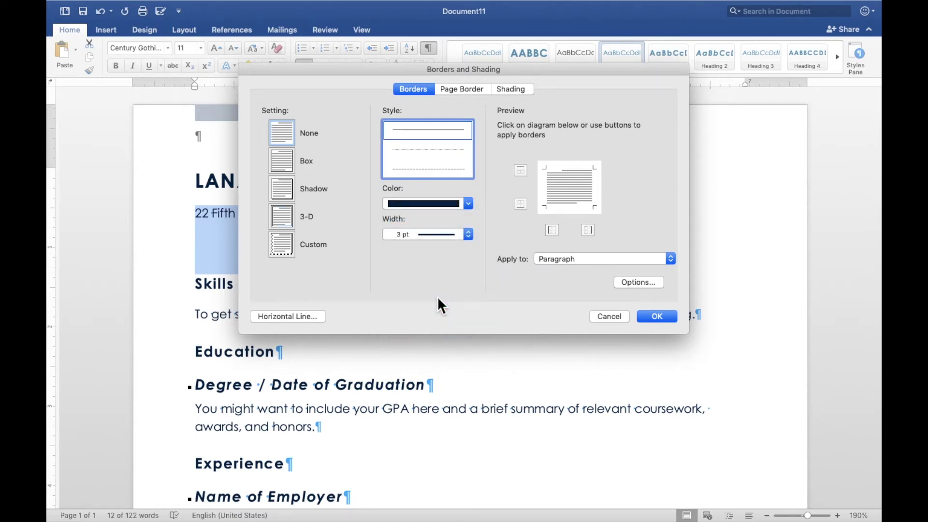
pyautogui.click(561, 207)
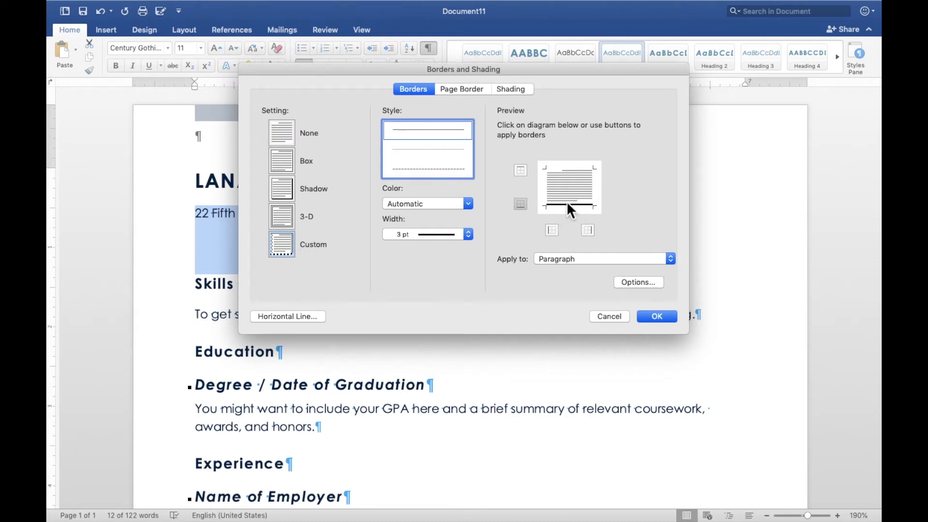
pyautogui.click(655, 315)
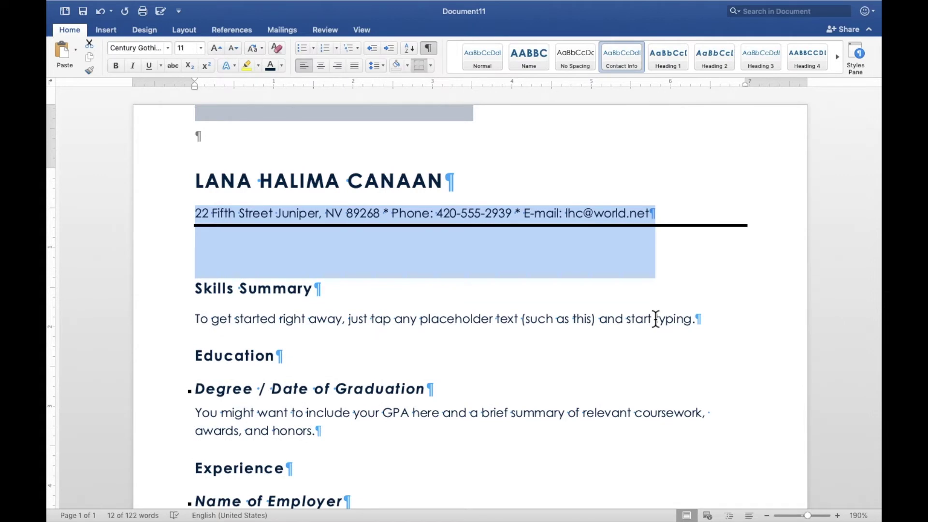
# Change the Skills Summary heading text to 'OBJECTIVE'.
pyautogui.tripleClick(204, 295)
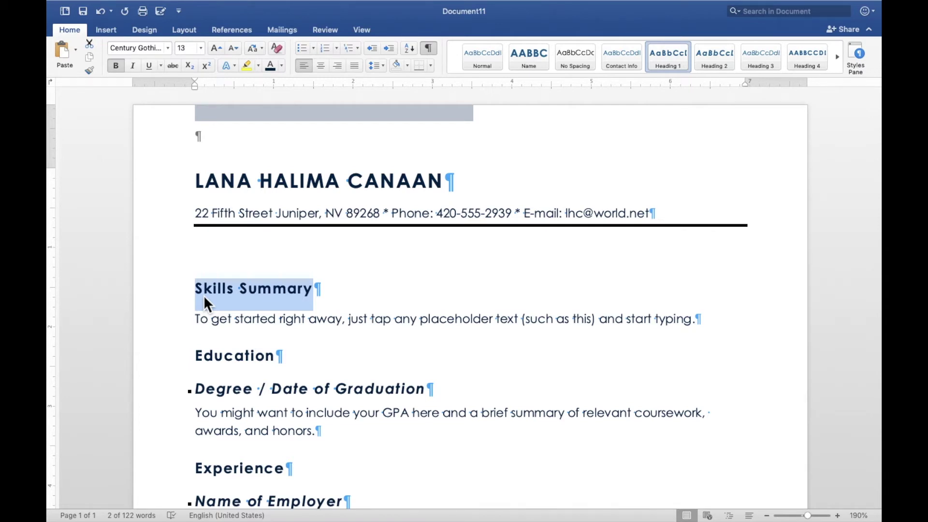
pyautogui.write('OBJECTIO')
pyautogui.press('BackSpace')
pyautogui.write('V')
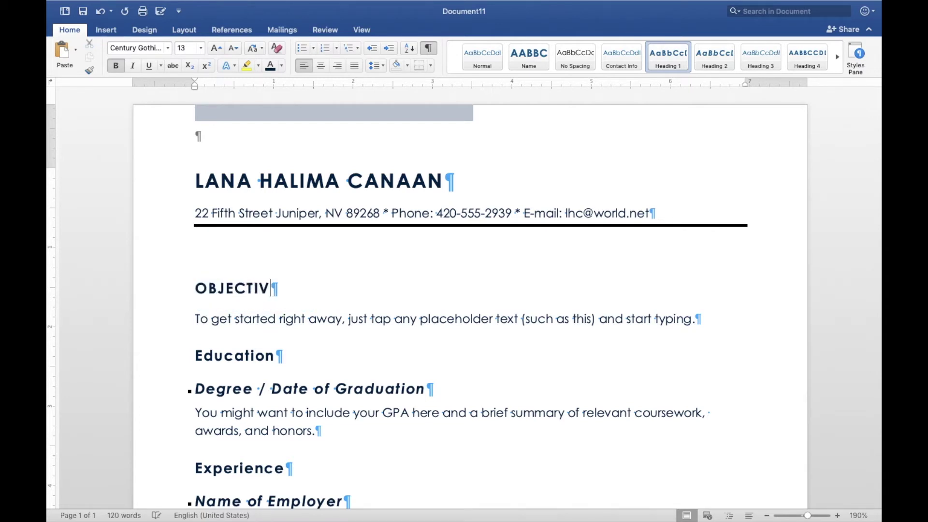
pyautogui.write('E')
pyautogui.click(200, 310)
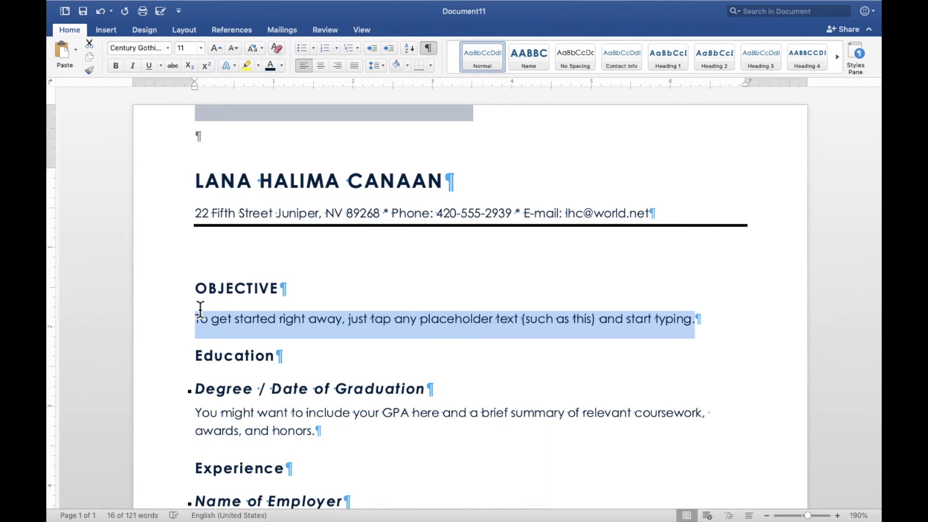
# Write the objective seeking a full-time culinary instructor position at a culinary academy, school, or institute in the Juniper area.
pyautogui.write('To obtain ')
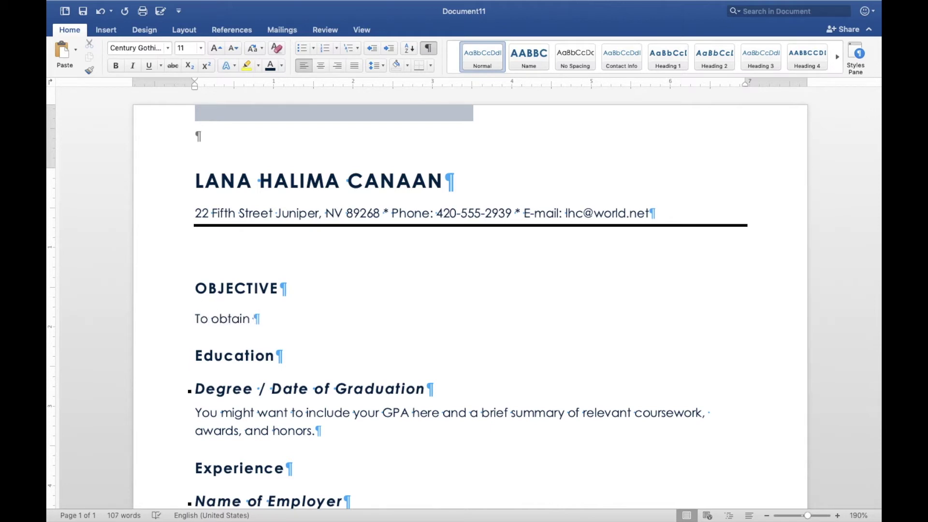
pyautogui.write('a full-time ')
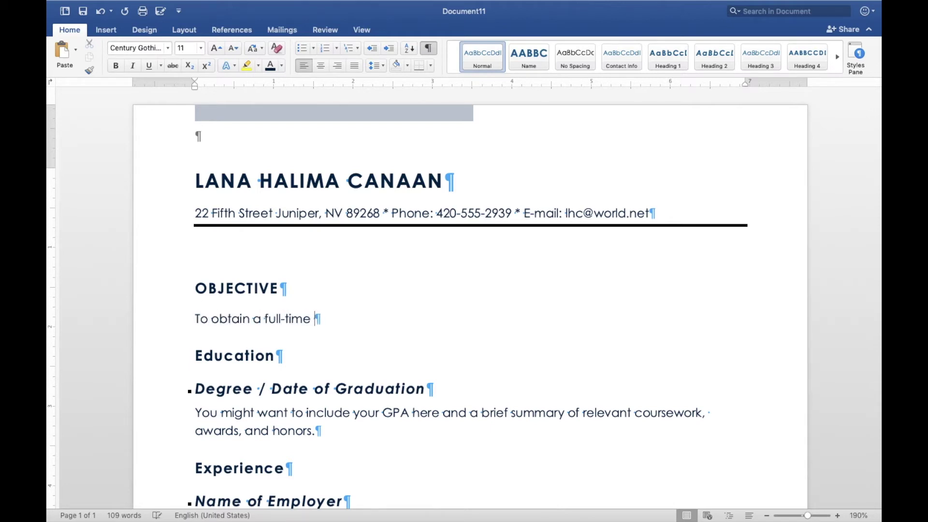
pyautogui.write('culinary in')
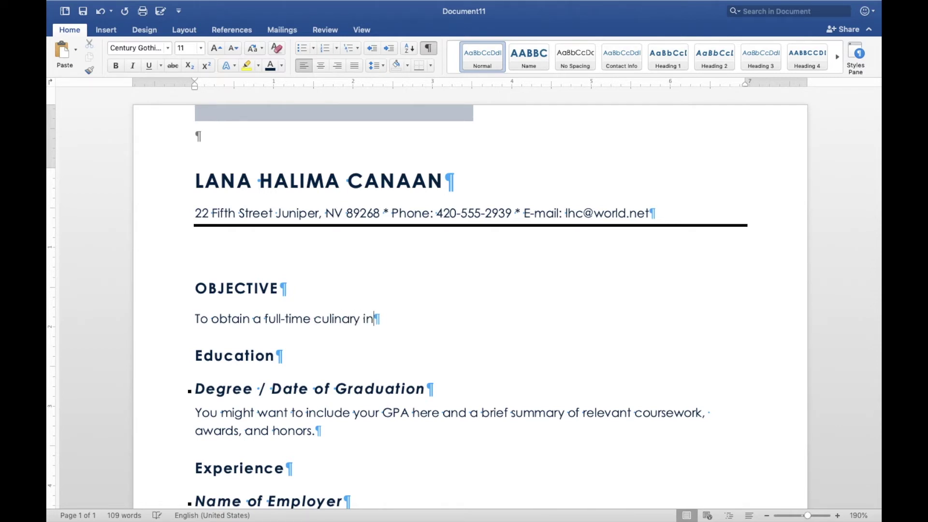
pyautogui.write('structor ')
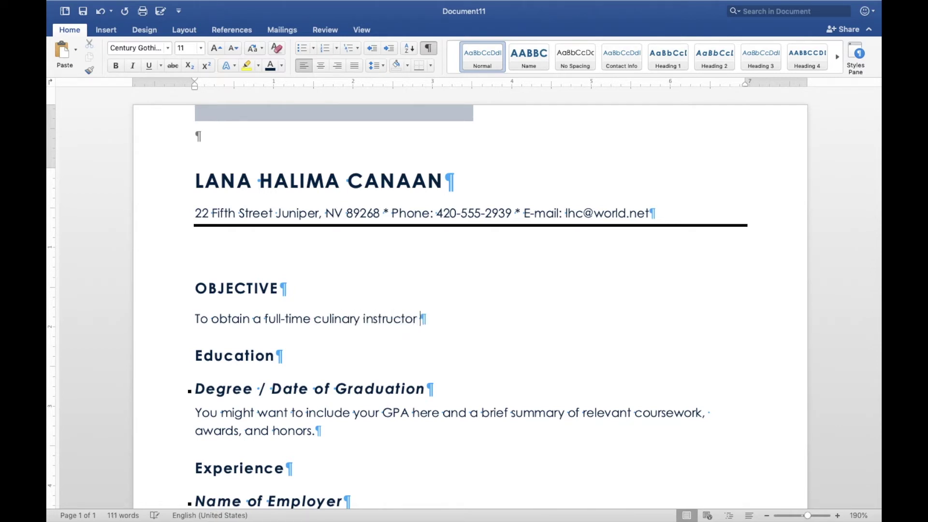
pyautogui.write('position')
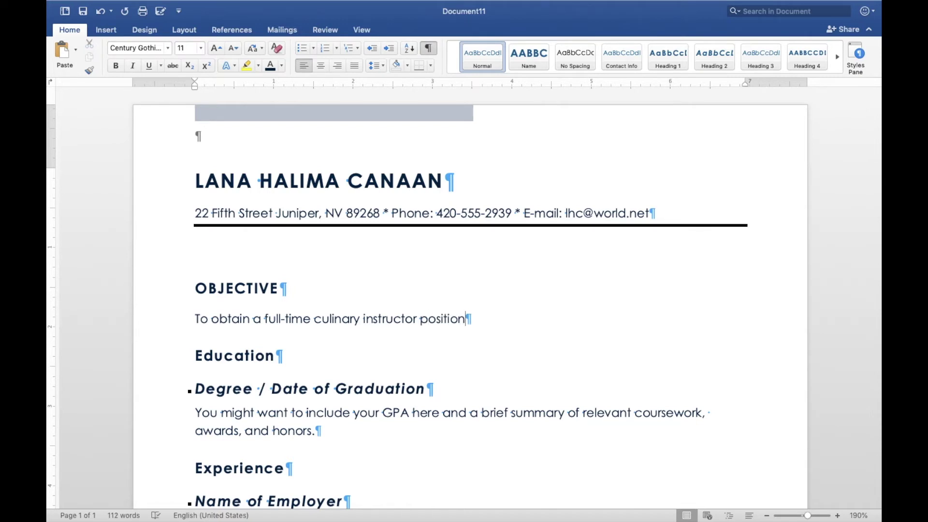
pyautogui.write(' with a culinar')
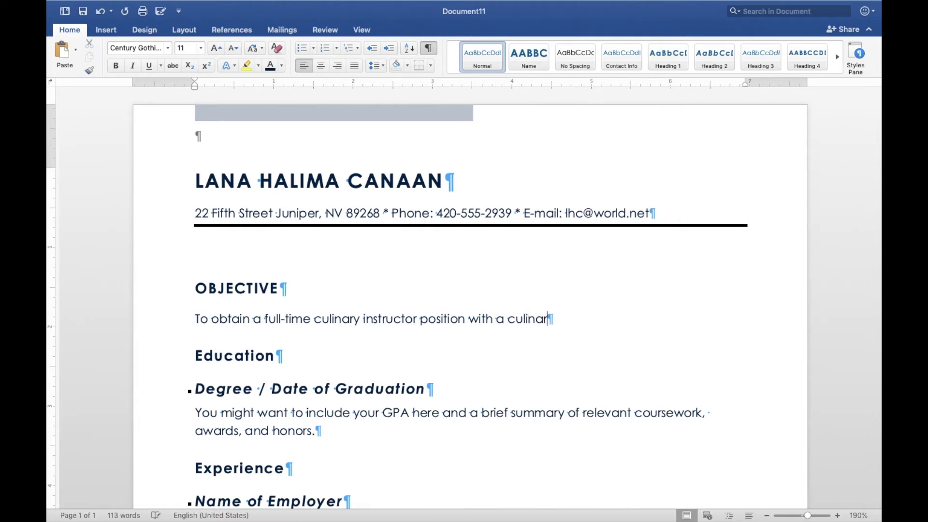
pyautogui.write('y ')
pyautogui.write('academ')
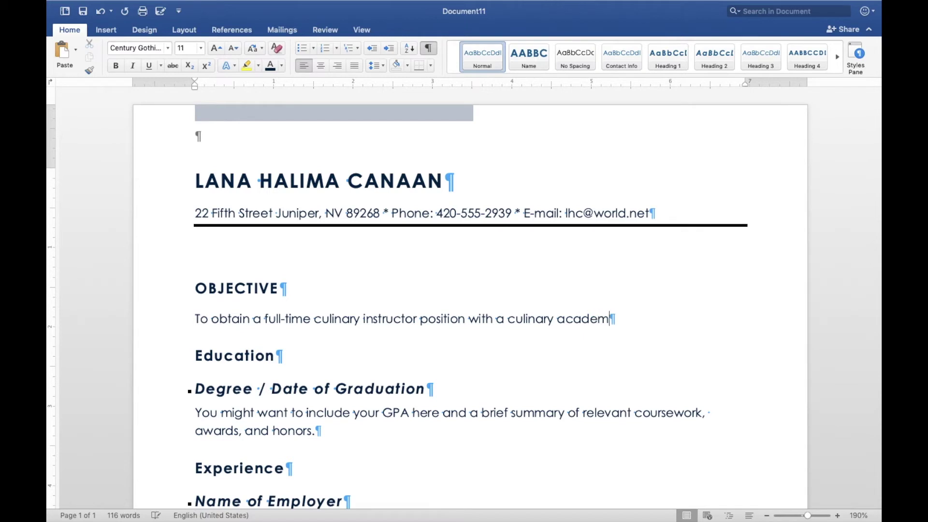
pyautogui.write('y, school, ')
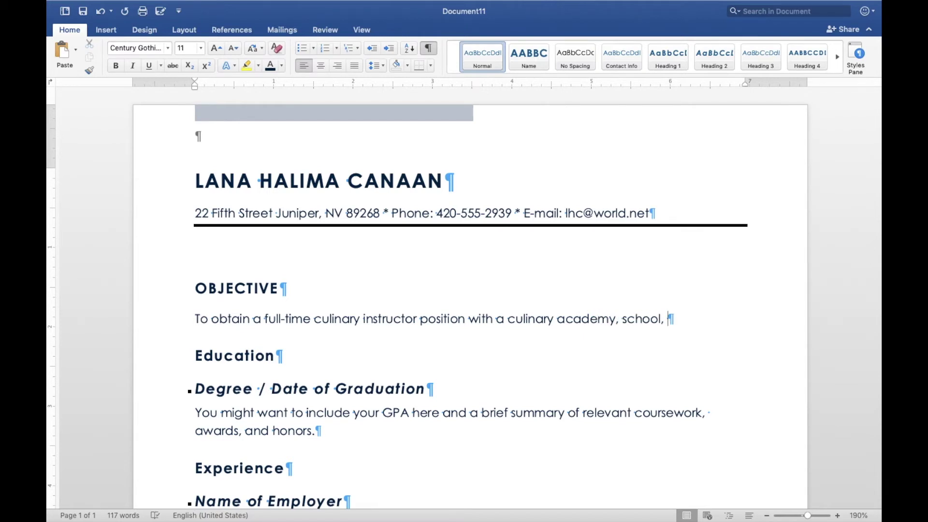
pyautogui.write('or institute in the Juniper area.')
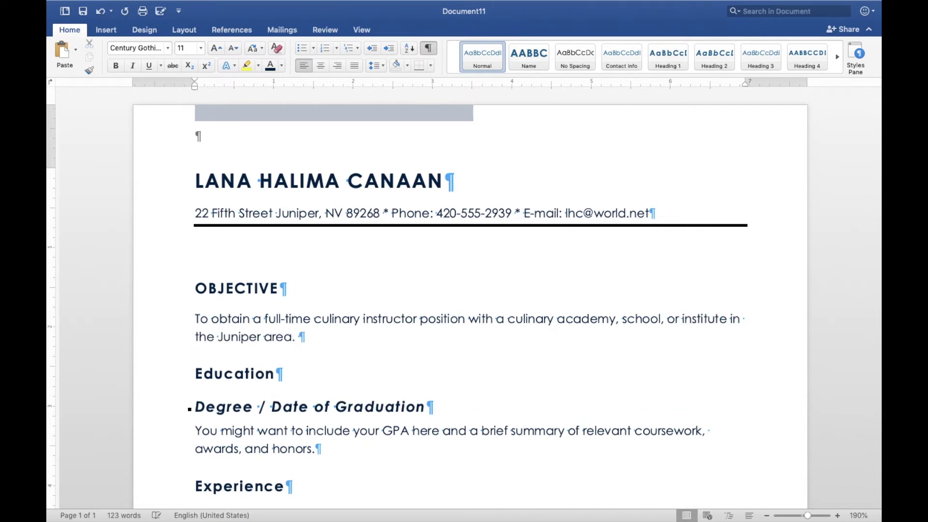
pyautogui.click(101, 13)
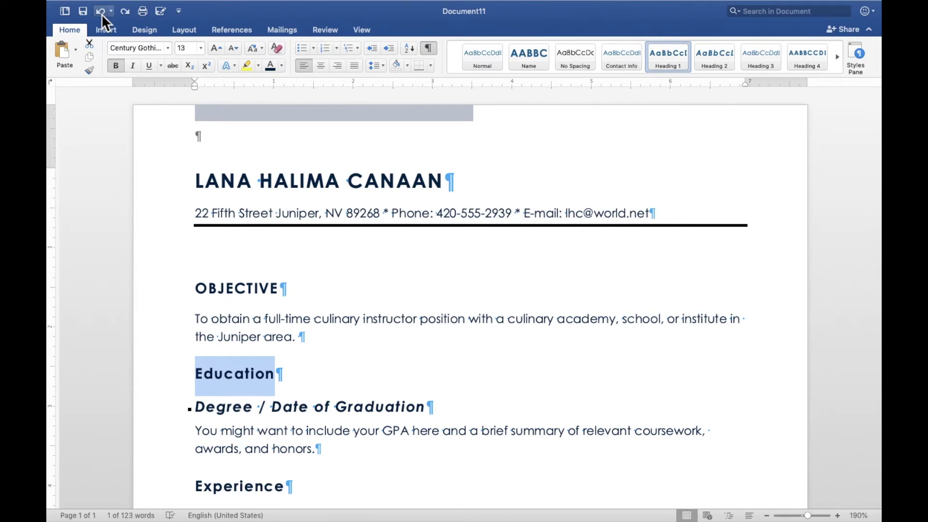
# Retype the selected Education heading as EDUCATION, correcting the misspelling.
pyautogui.write('EDUCTION')
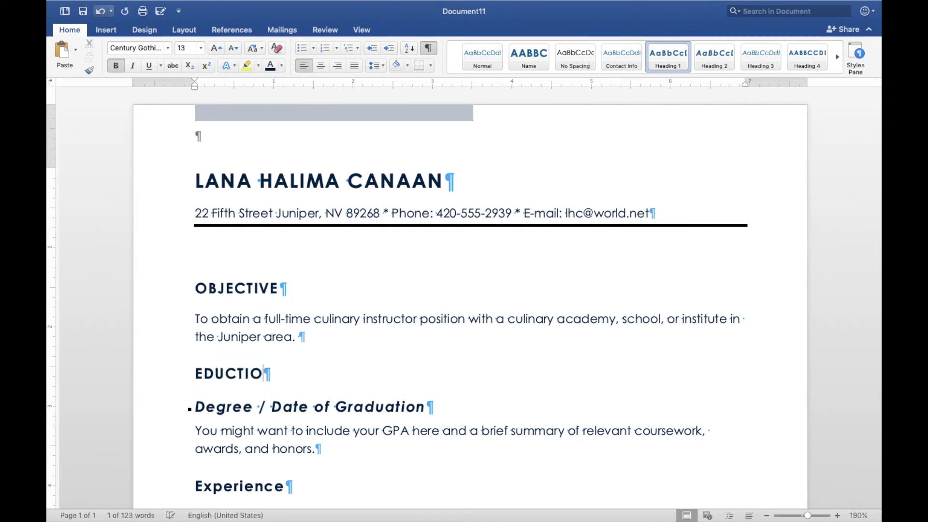
pyautogui.press('BackSpace')
pyautogui.press('BackSpace')
pyautogui.press('BackSpace')
pyautogui.press('BackSpace')
pyautogui.write('ATION')
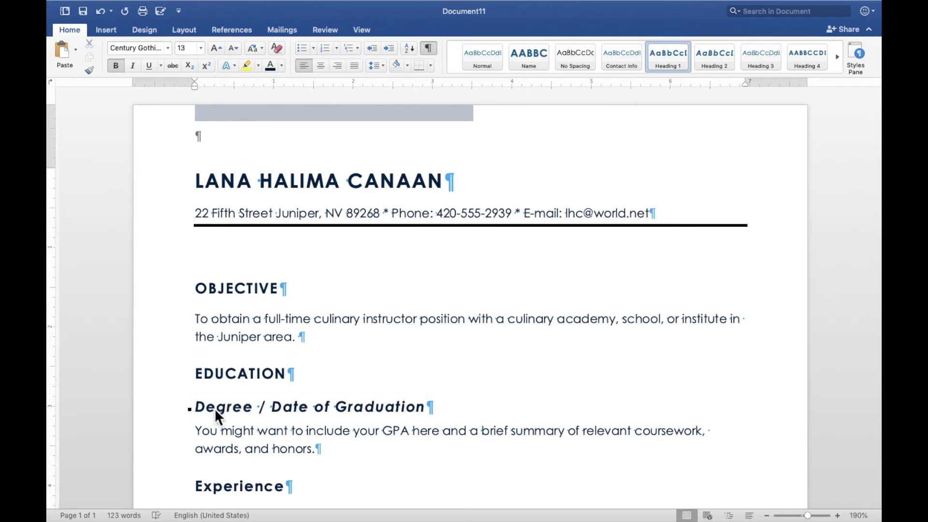
# Replace the Degree / Date of Graduation line with 'B.S Culinary Arts / Nevada Culinary Institute / May2008'.
pyautogui.tripleClick(215, 408)
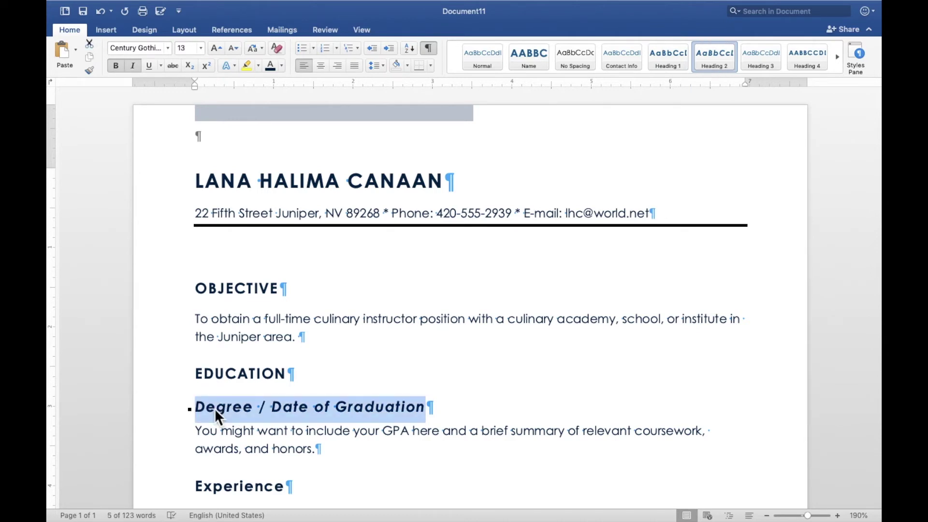
pyautogui.write('B')
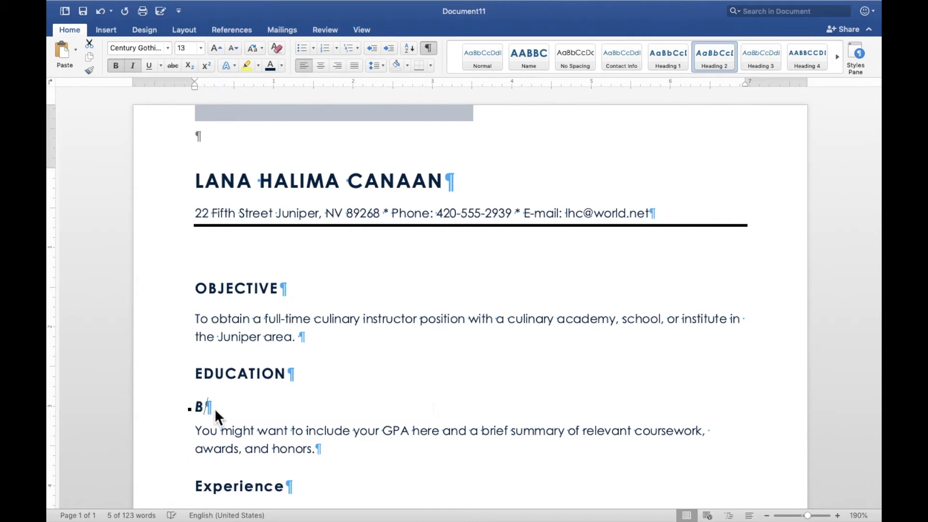
pyautogui.write('. S')
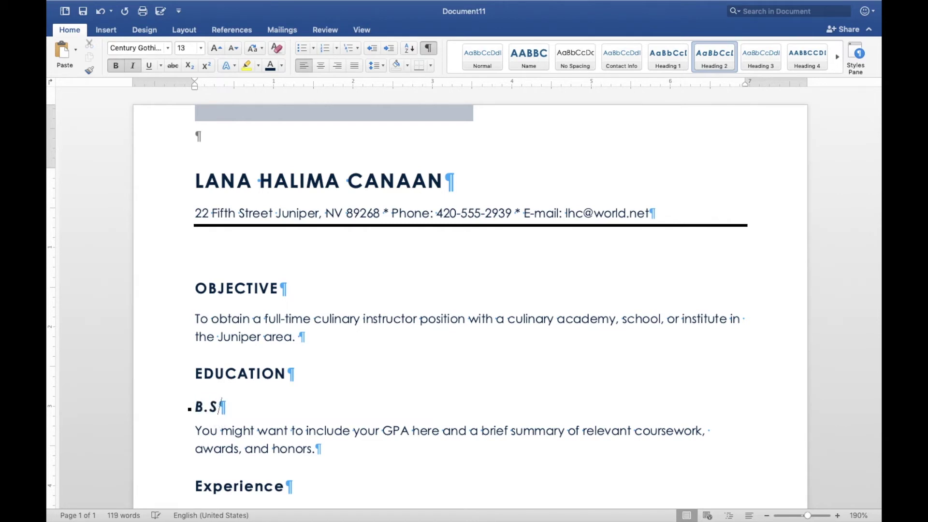
pyautogui.write(' Culinary Arts / ')
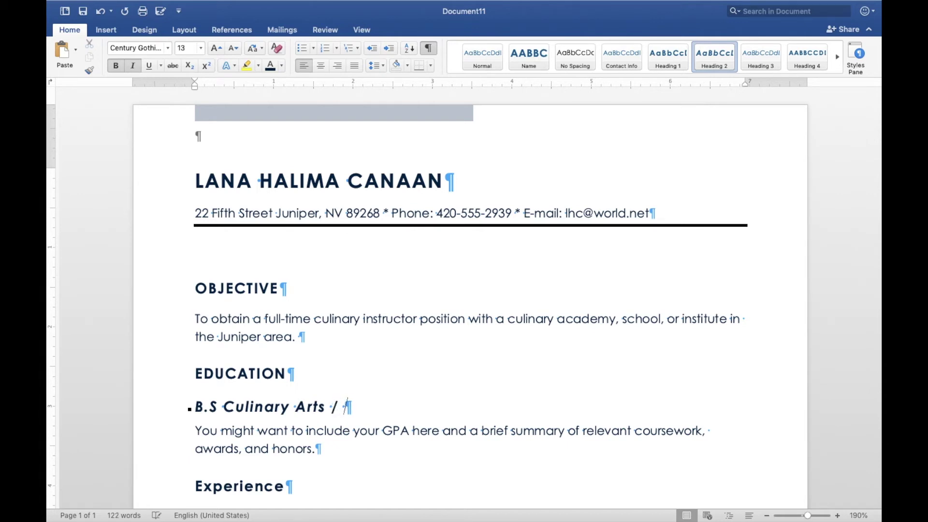
pyautogui.write('Nevada')
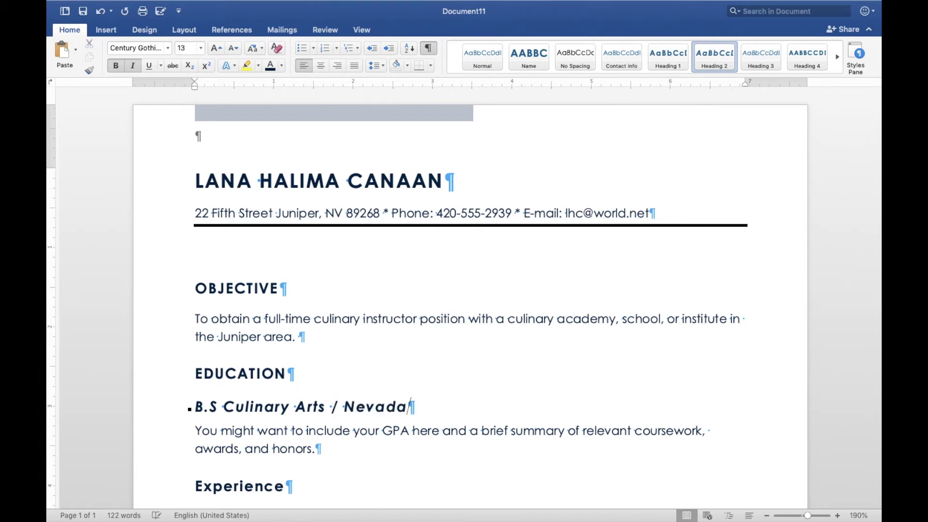
pyautogui.write(' Culin')
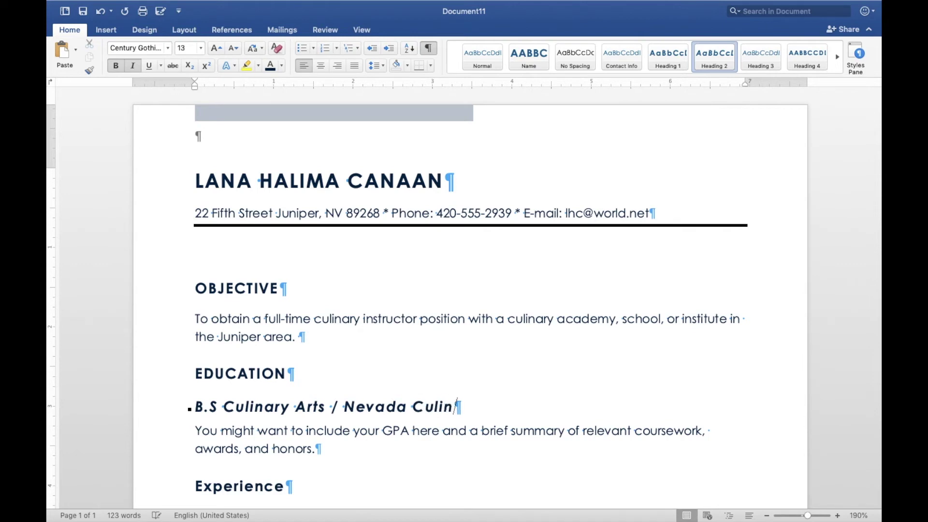
pyautogui.write('ary Insi')
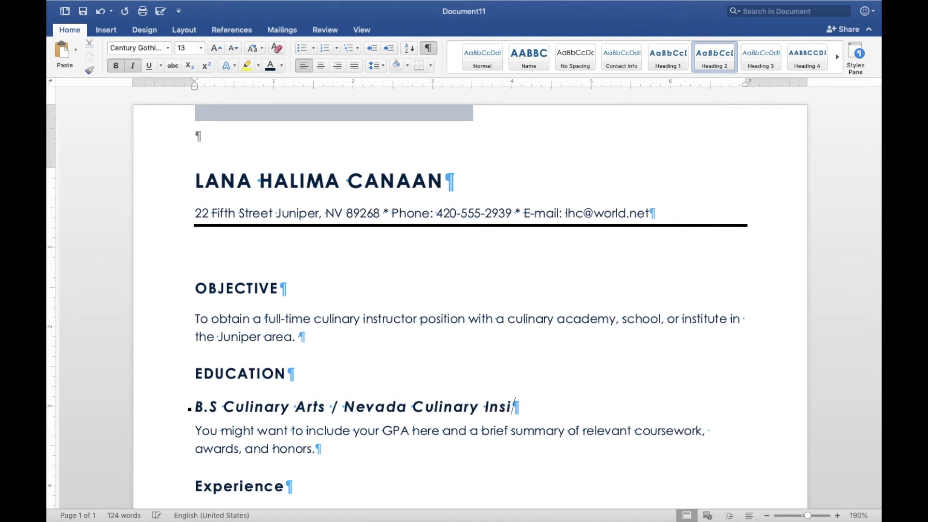
pyautogui.press('BackSpace')
pyautogui.write('titute')
pyautogui.press('BackSpace')
pyautogui.write('e / ')
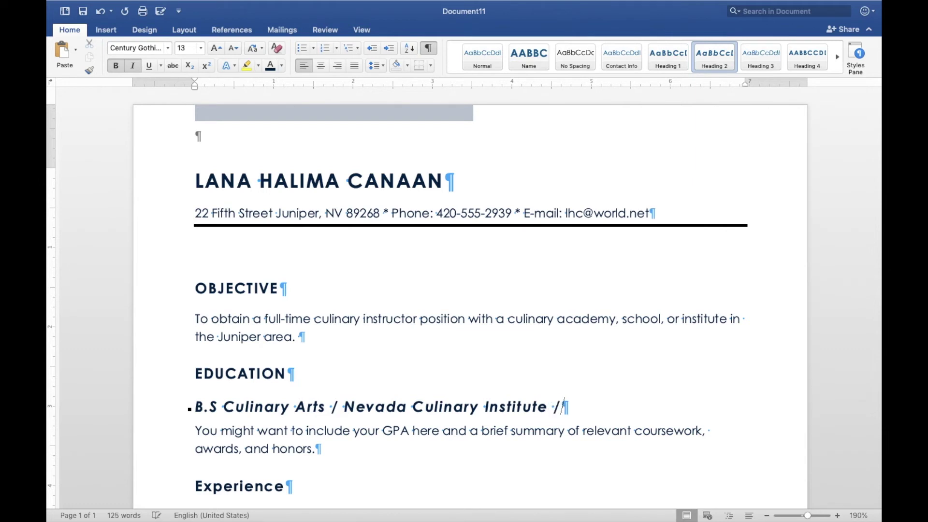
pyautogui.write('M')
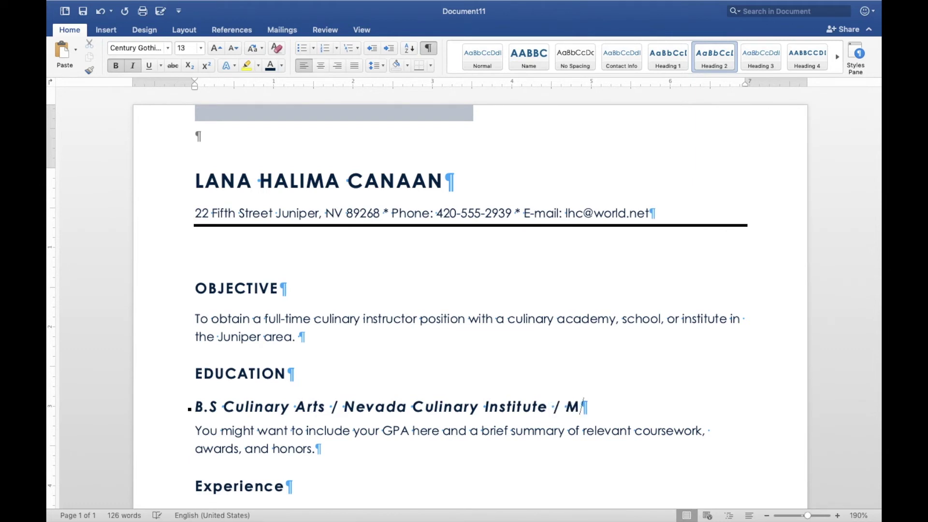
pyautogui.write('ay2008')
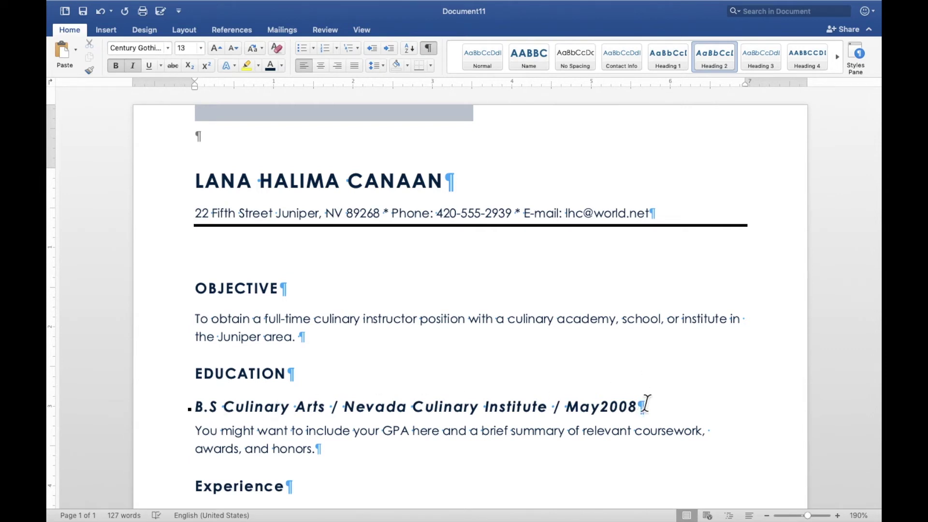
pyautogui.moveTo(647, 407); pyautogui.dragTo(198, 408)
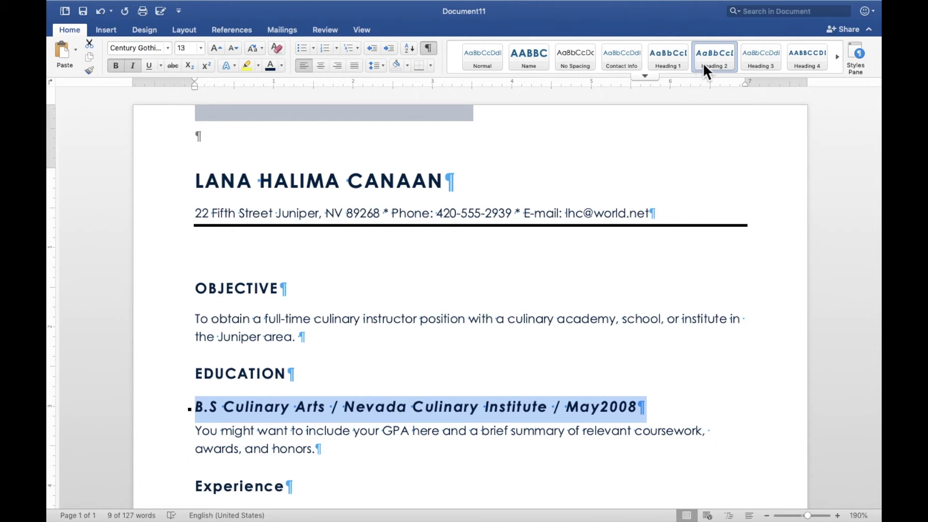
# Apply Heading 3 to the B.S Culinary Arts line, then select the GPA placeholder paragraph.
pyautogui.click(753, 54)
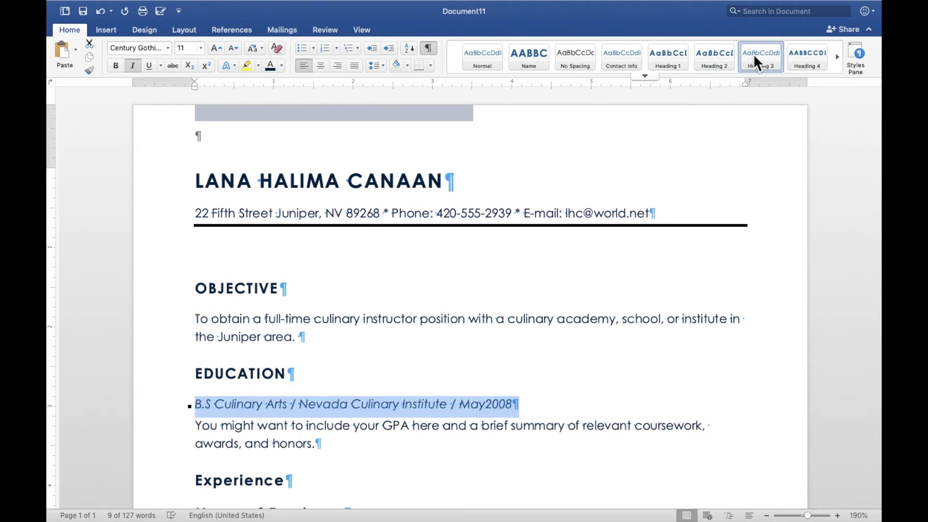
pyautogui.tripleClick(203, 425)
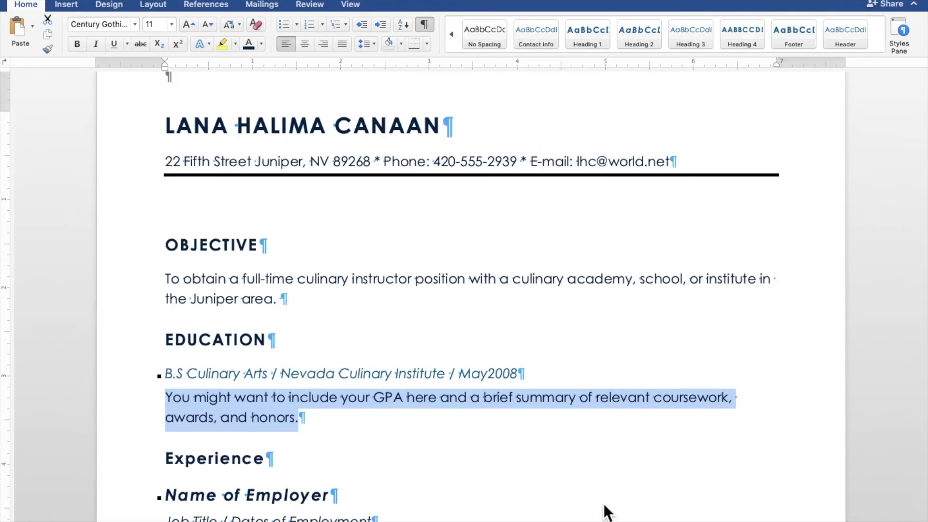
pyautogui.click(301, 24)
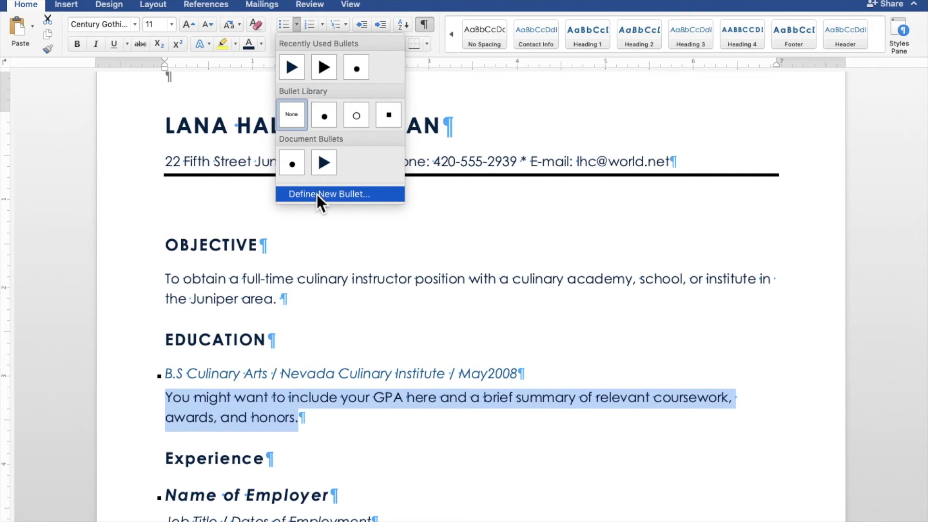
pyautogui.click(173, 399)
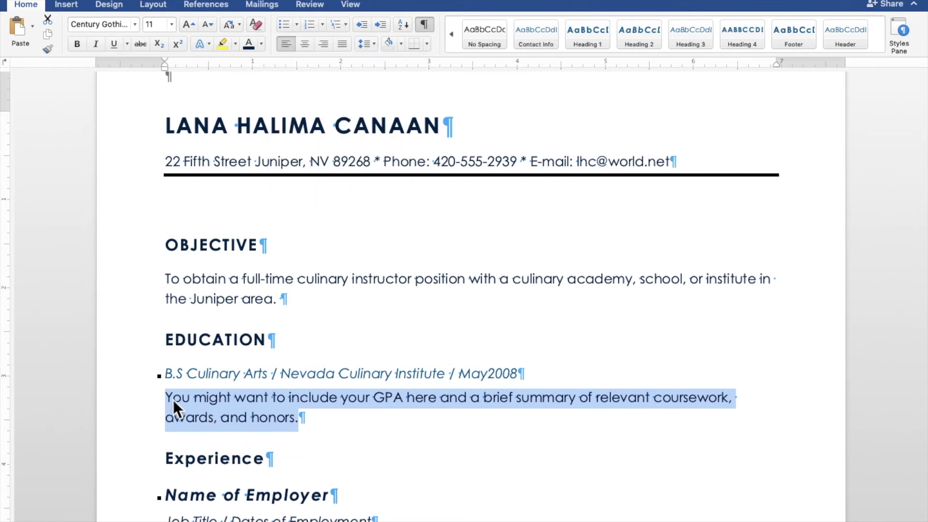
# Arrow-bullet the awards, adding Dean's List six semesters and Moeller Nutrition Award, January 2008.
pyautogui.click(285, 26)
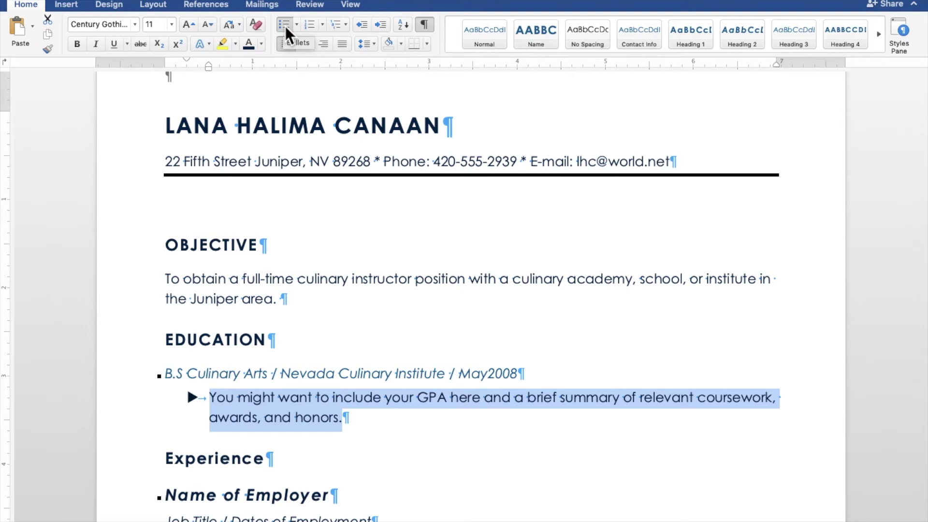
pyautogui.write('D')
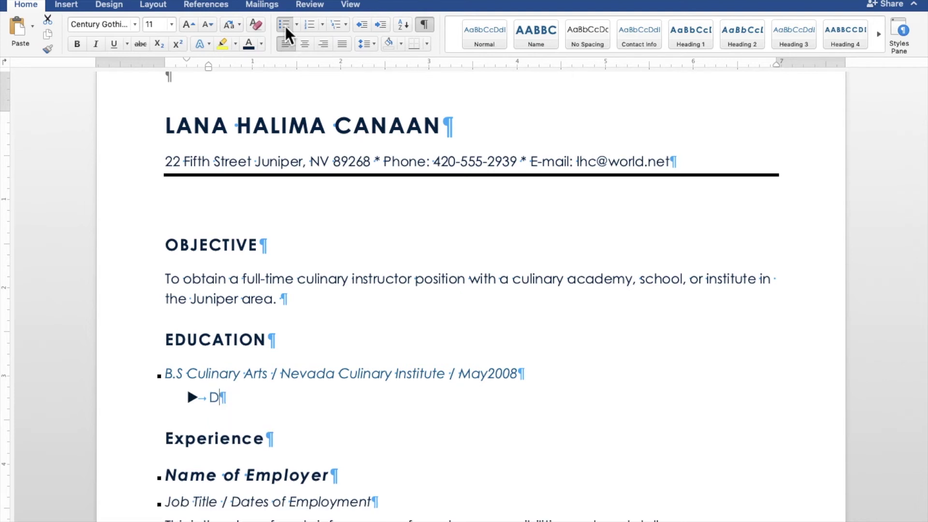
pyautogui.write("ean's List")
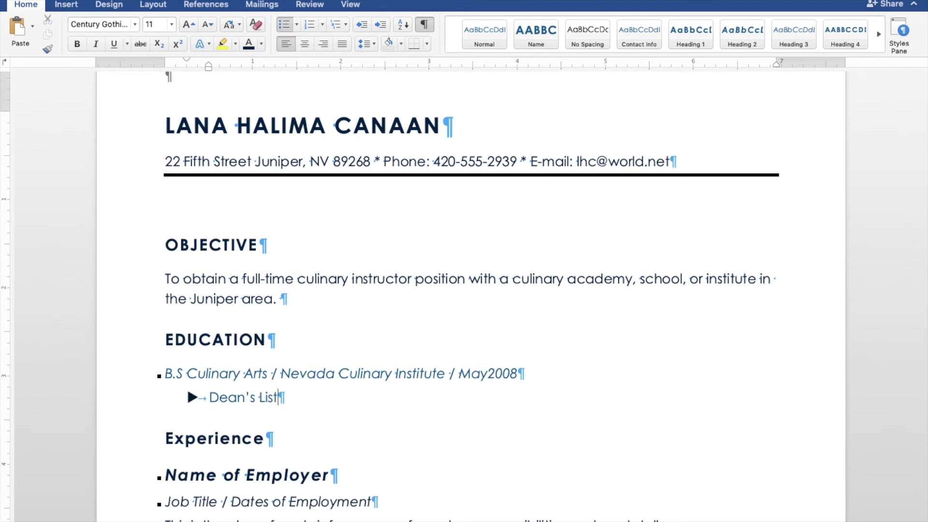
pyautogui.write(' six semesters')
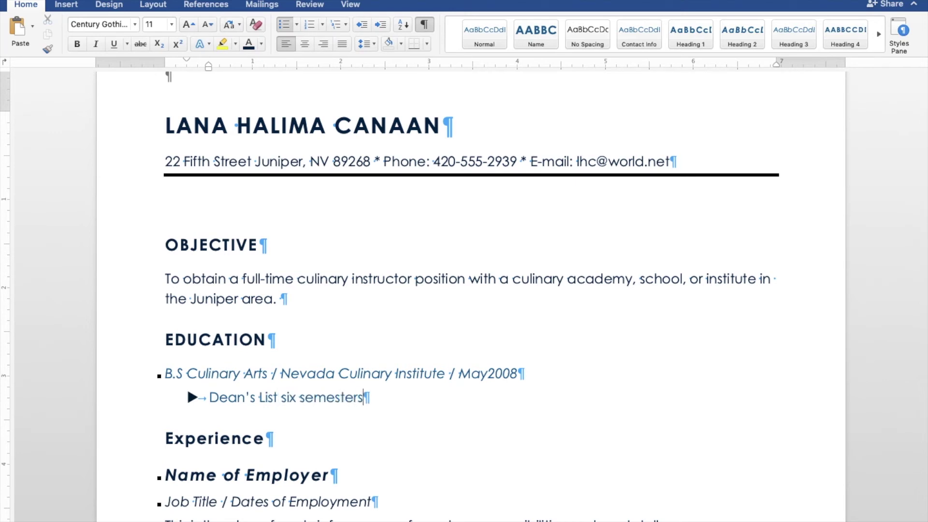
pyautogui.press('Return')
pyautogui.write('M')
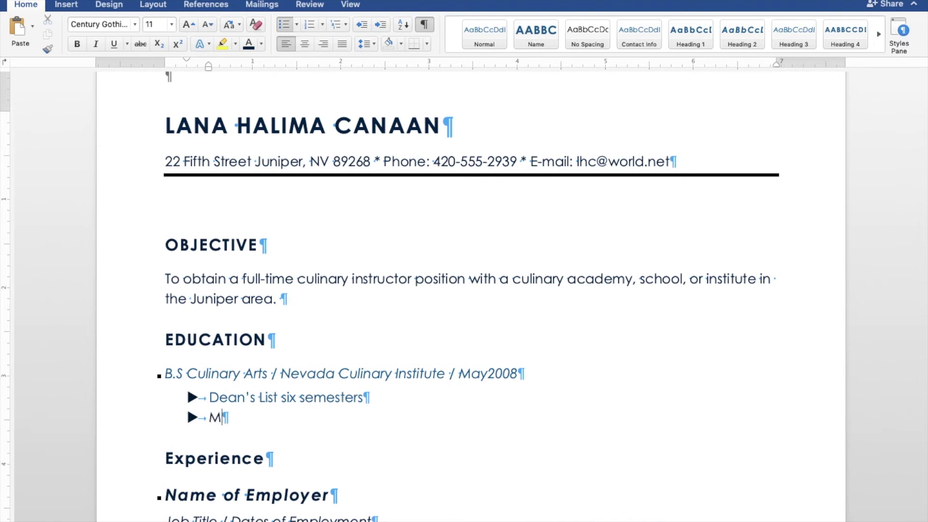
pyautogui.write('oeller Nutri')
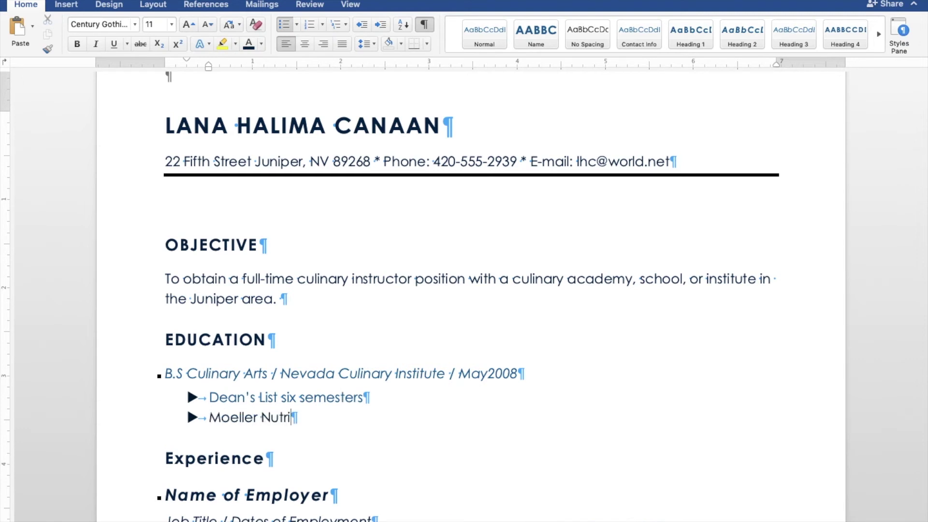
pyautogui.write('tion Awards')
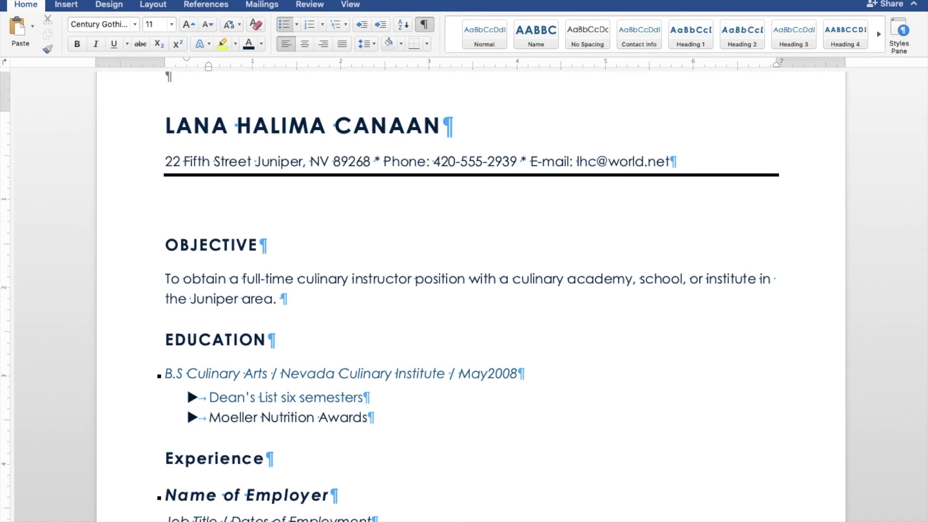
pyautogui.press('BackSpace')
pyautogui.write(', Janu')
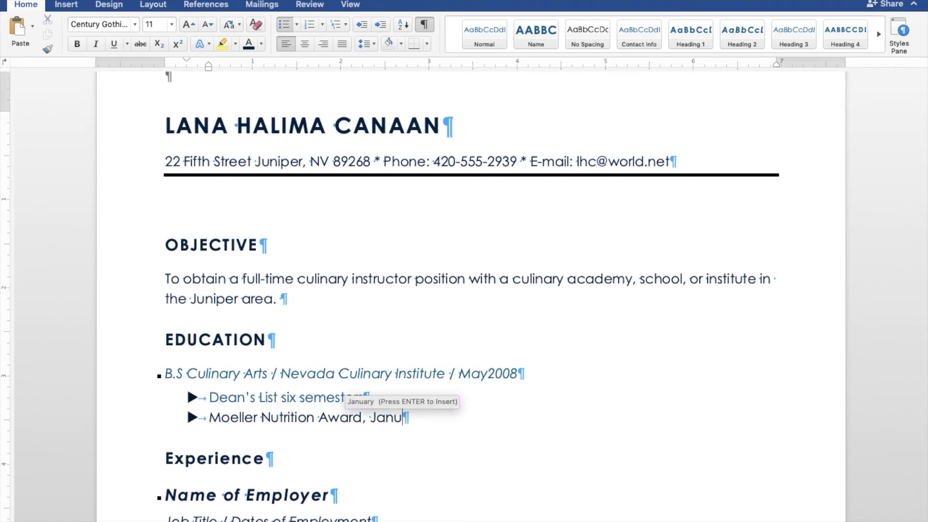
pyautogui.write('ary 200')
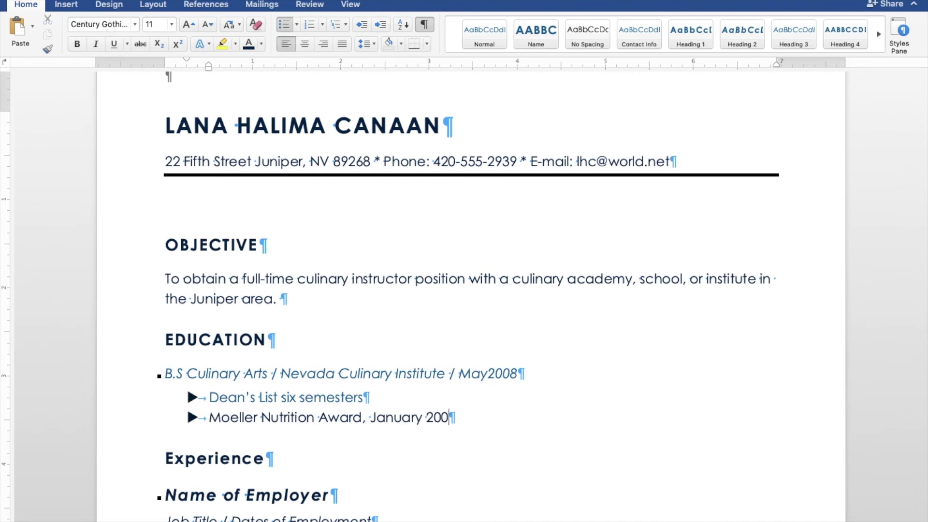
pyautogui.write('8')
# Add an Areas of concentration bullet with subject lines like Food Planning and Preparation, then end the list.
pyautogui.press('Return')
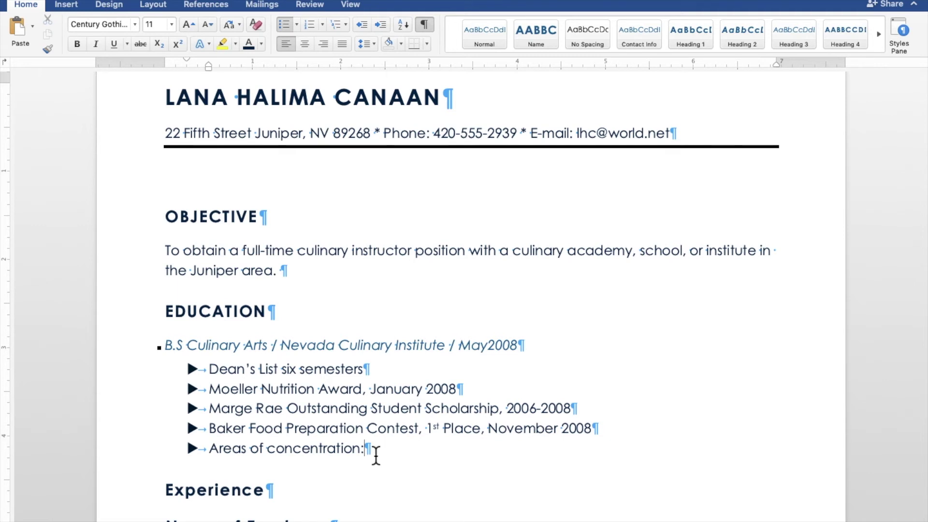
pyautogui.hotkey('shift', 'Return')
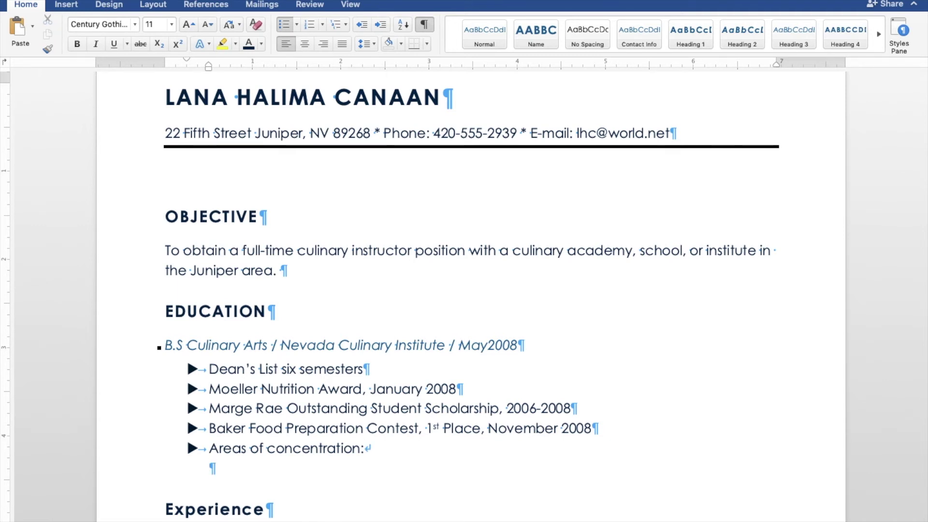
pyautogui.write('Food Planning and ')
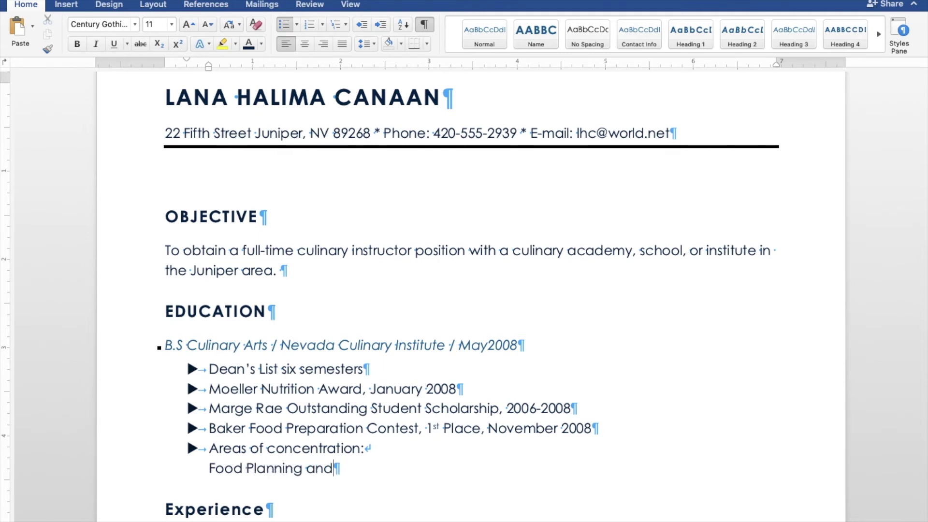
pyautogui.write('Preparation')
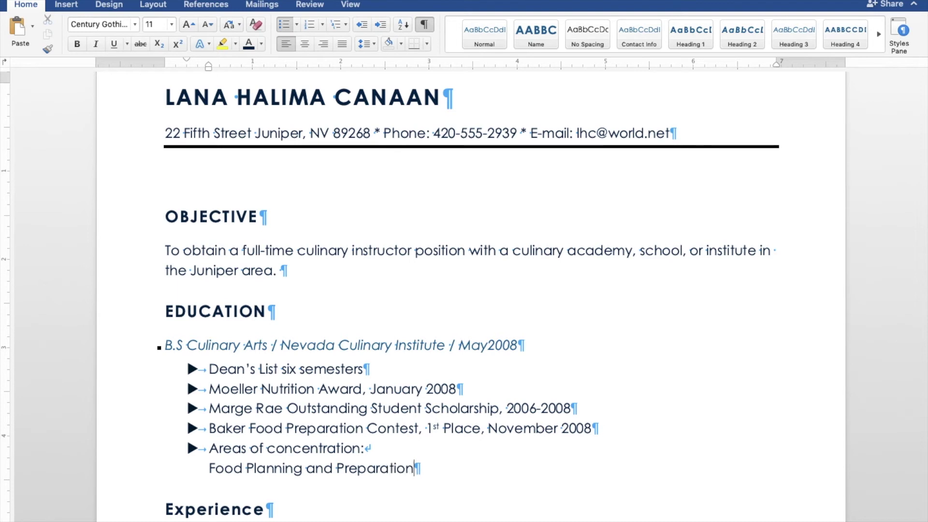
pyautogui.hotkey('shift', 'Return')
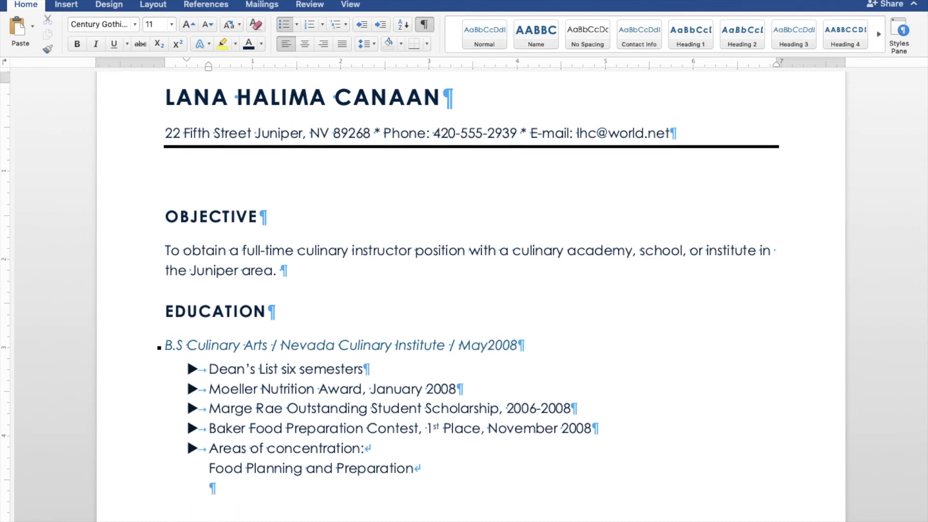
pyautogui.write('Food Safety Nutrition Regional and International Cuisine')
pyautogui.press('BackSpace')
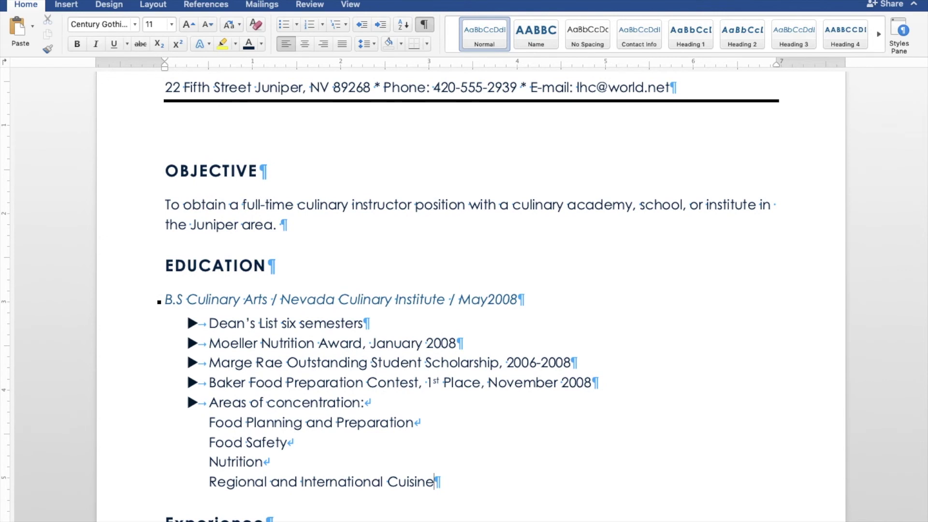
pyautogui.press('Return')
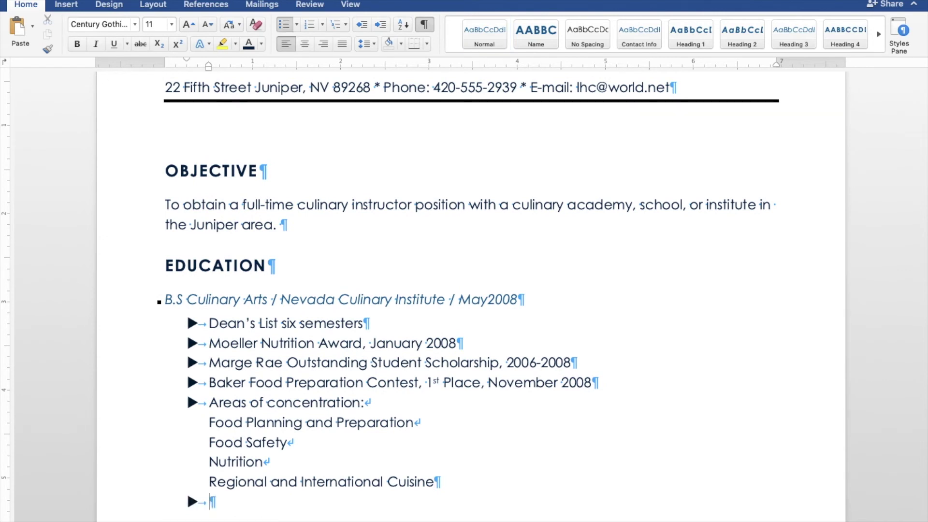
pyautogui.press('Return')
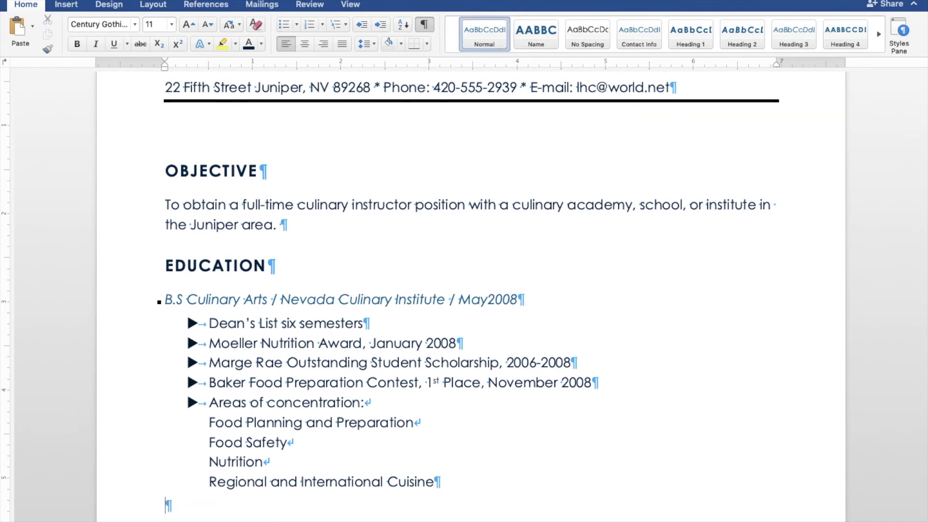
pyautogui.click(212, 331)
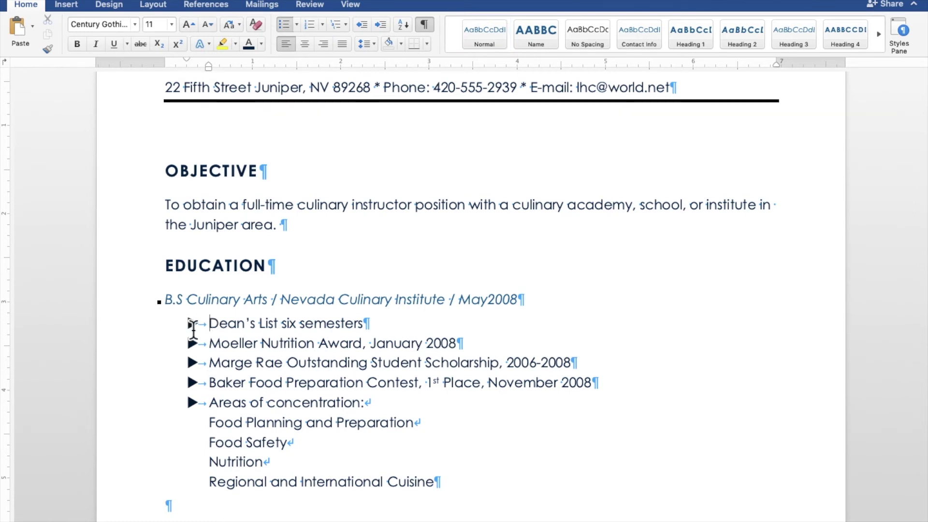
# Define a new bullet for the Education list using the triangle character.
pyautogui.click(193, 329)
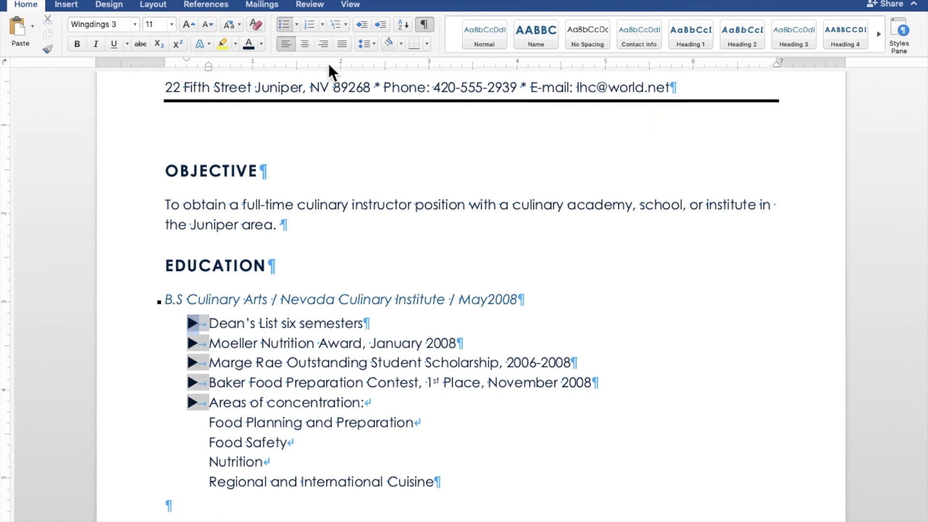
pyautogui.click(297, 25)
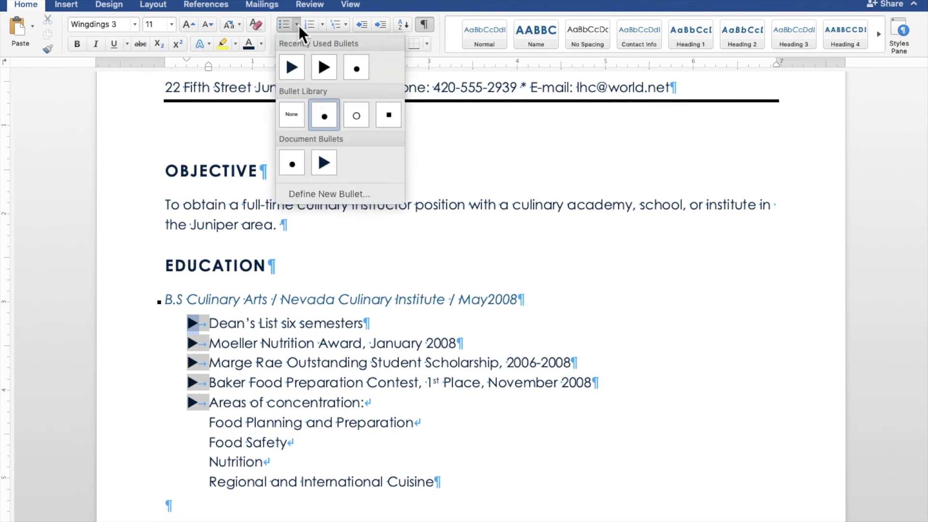
pyautogui.click(323, 193)
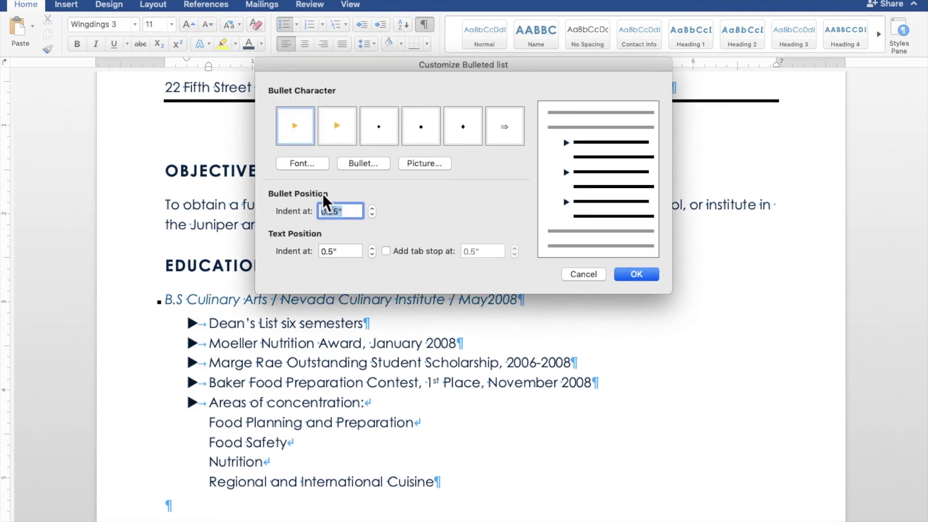
pyautogui.click(362, 164)
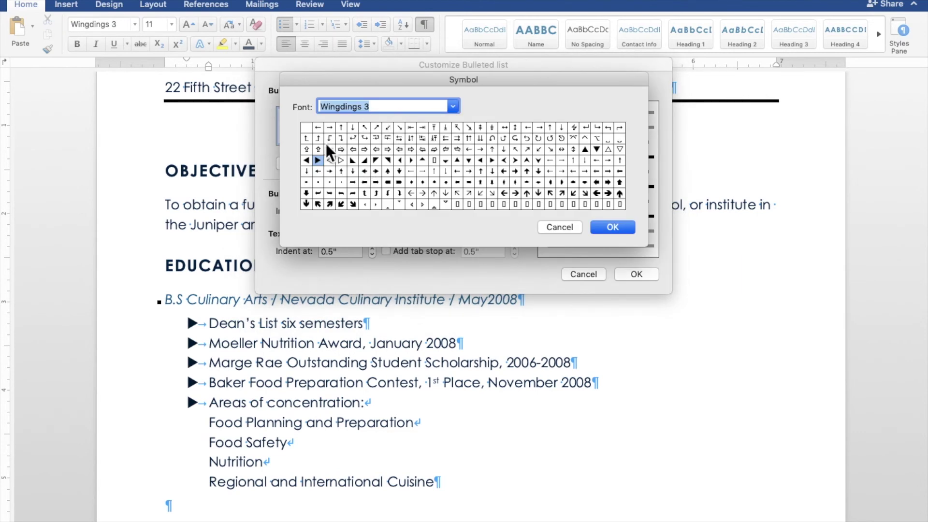
pyautogui.click(623, 228)
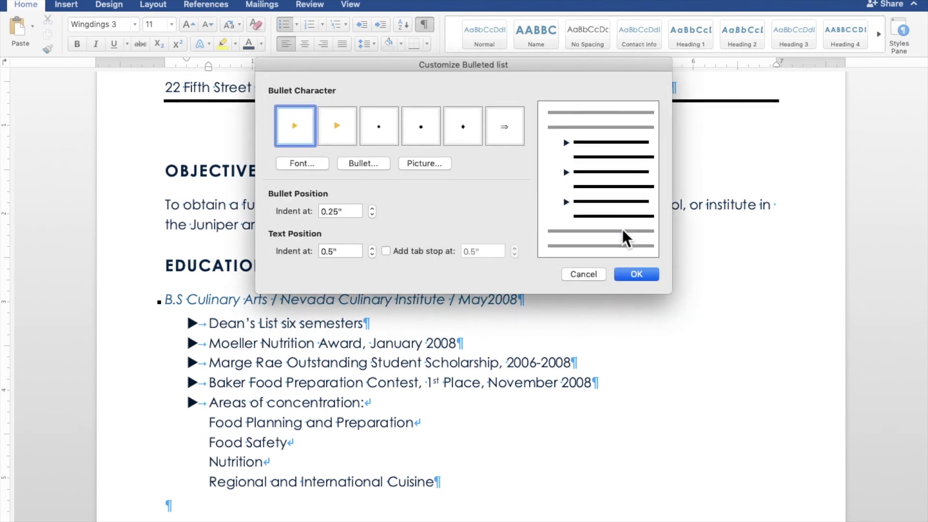
# Set the custom bullet's font size to 10 and apply it to the list.
pyautogui.click(317, 165)
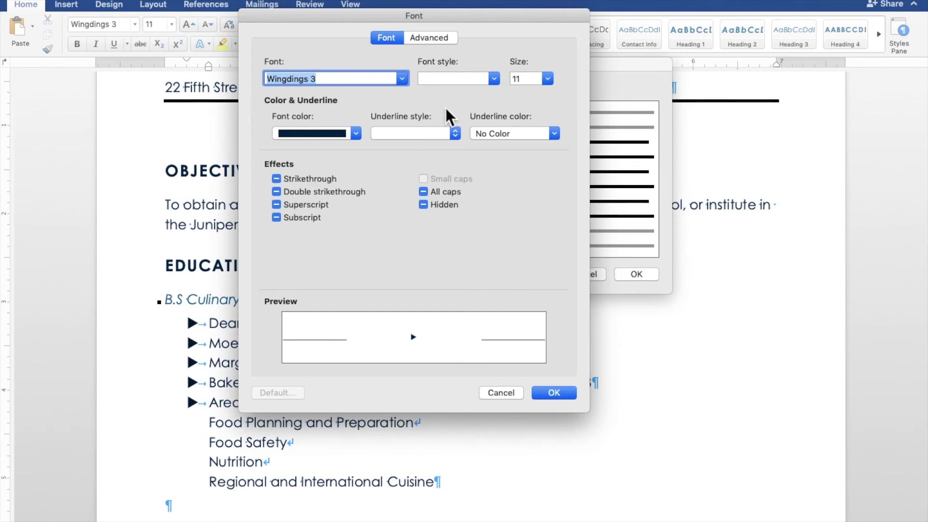
pyautogui.click(550, 80)
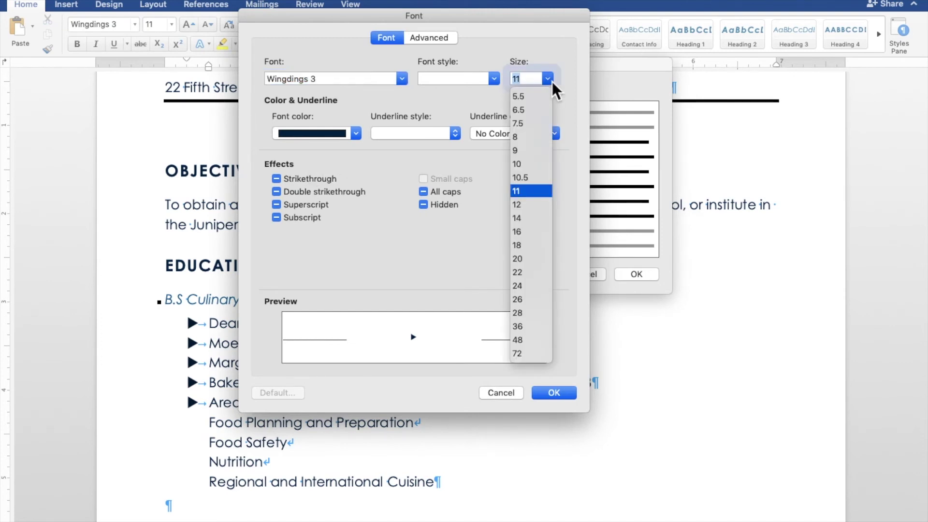
pyautogui.click(523, 164)
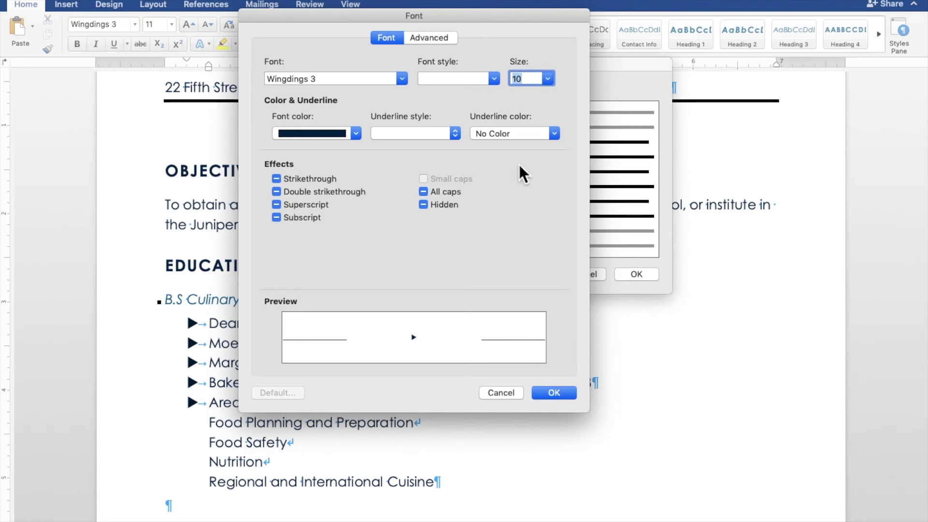
pyautogui.click(556, 391)
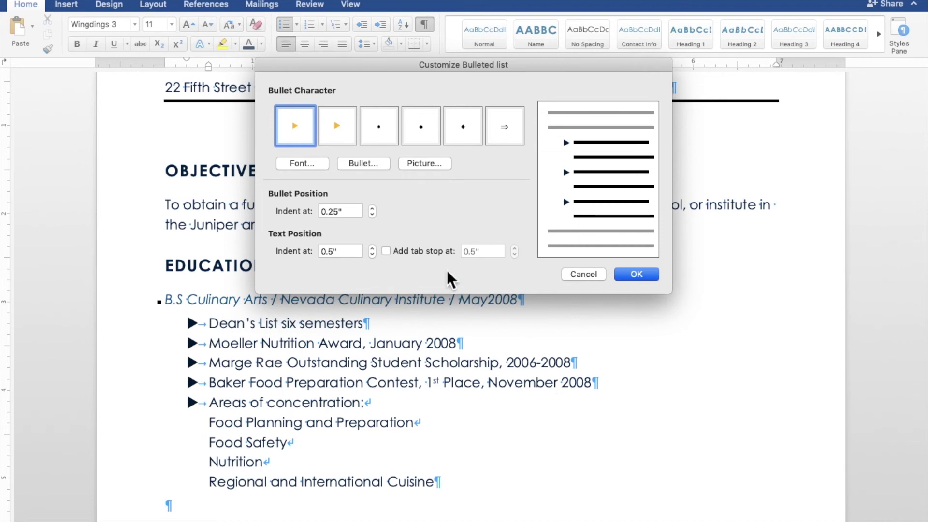
pyautogui.click(302, 164)
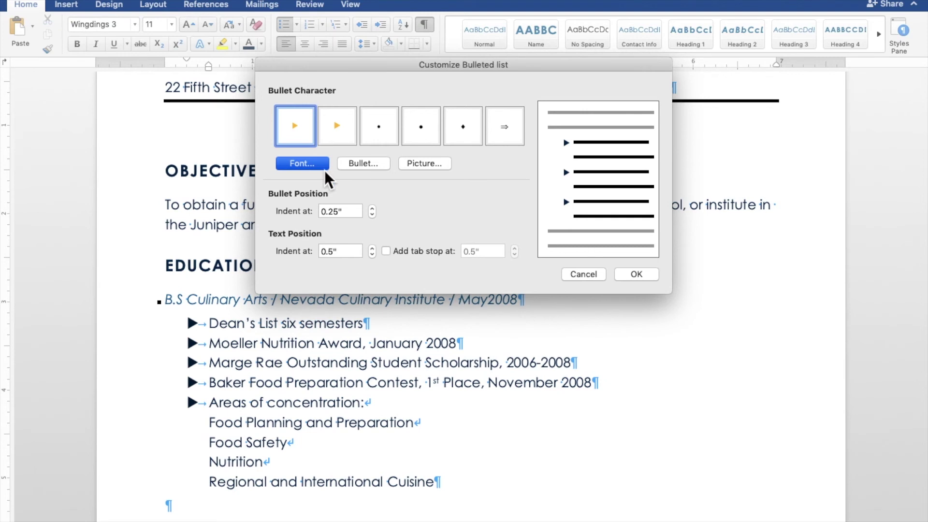
pyautogui.click(323, 168)
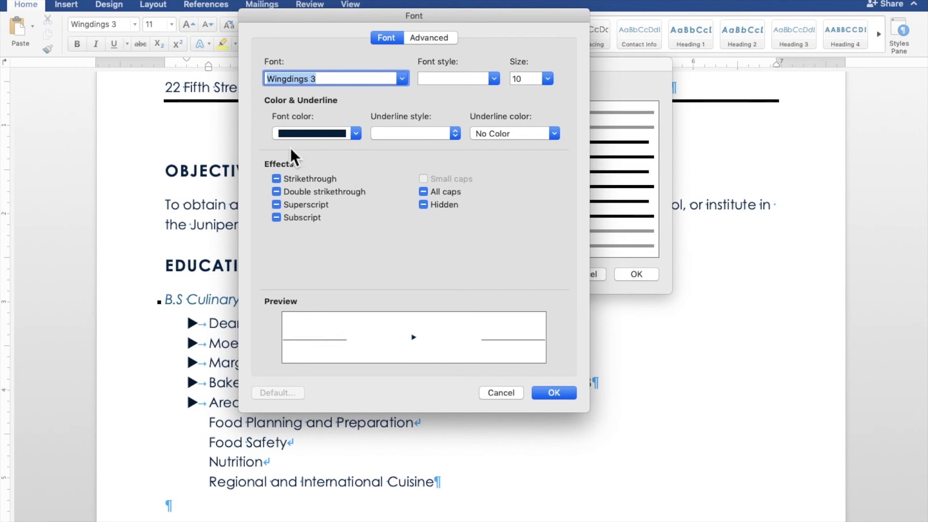
pyautogui.click(552, 393)
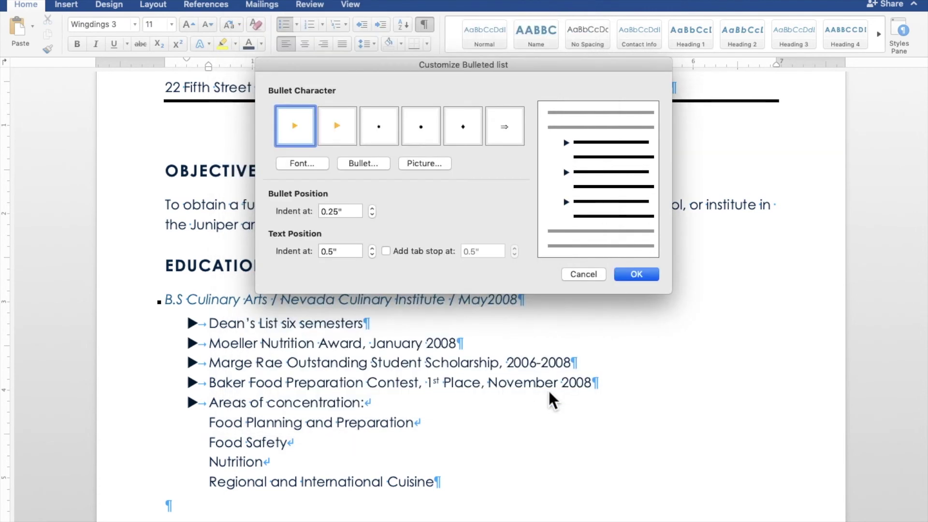
pyautogui.click(636, 274)
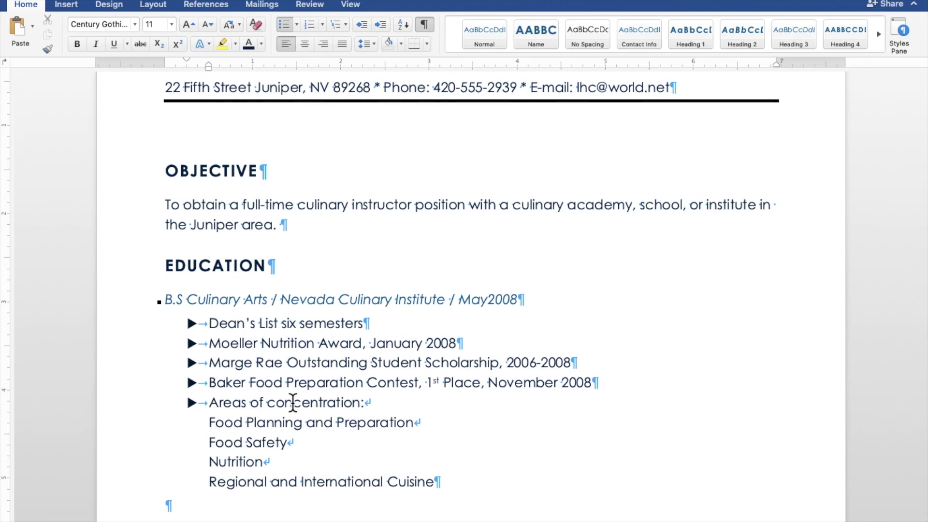
# Retype the Experience heading as EXPERIENCE in capitals.
pyautogui.scroll(-9, 207, 145)
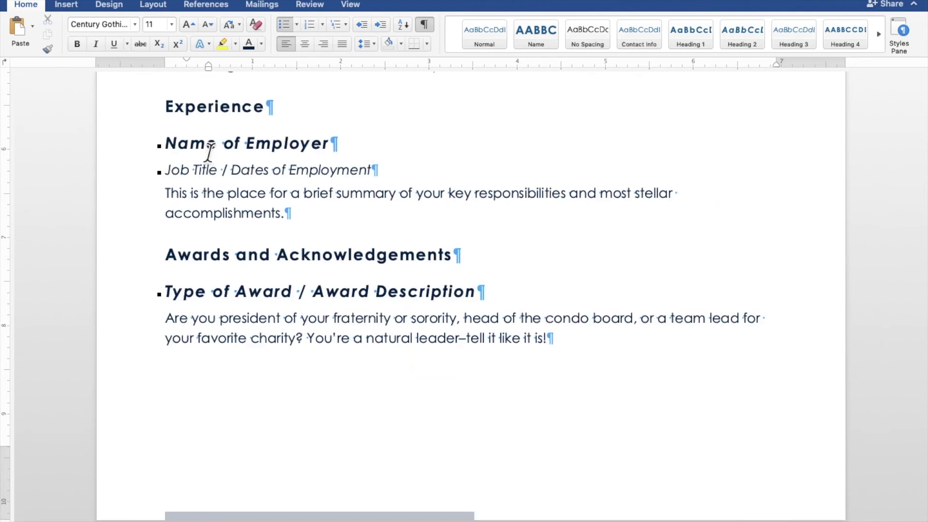
pyautogui.scroll(5, 207, 147)
pyautogui.scroll(1, 203, 150)
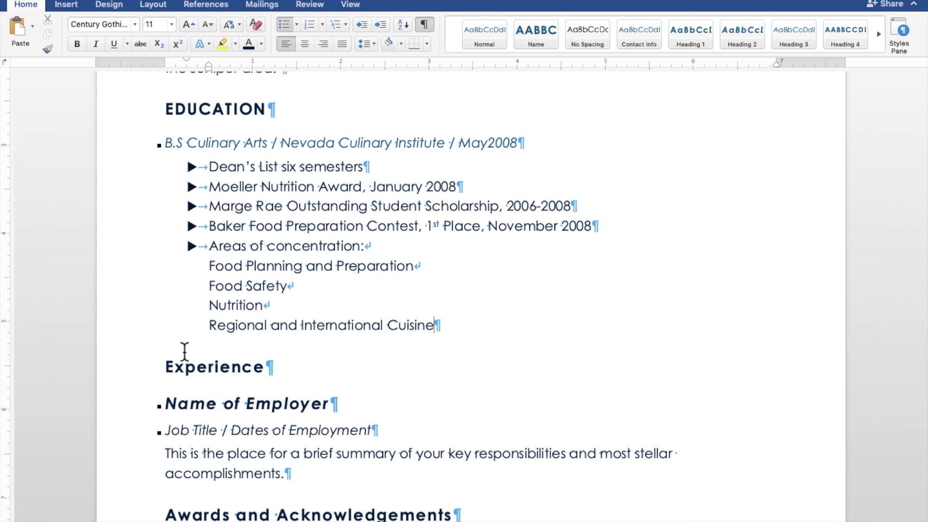
pyautogui.doubleClick(190, 373)
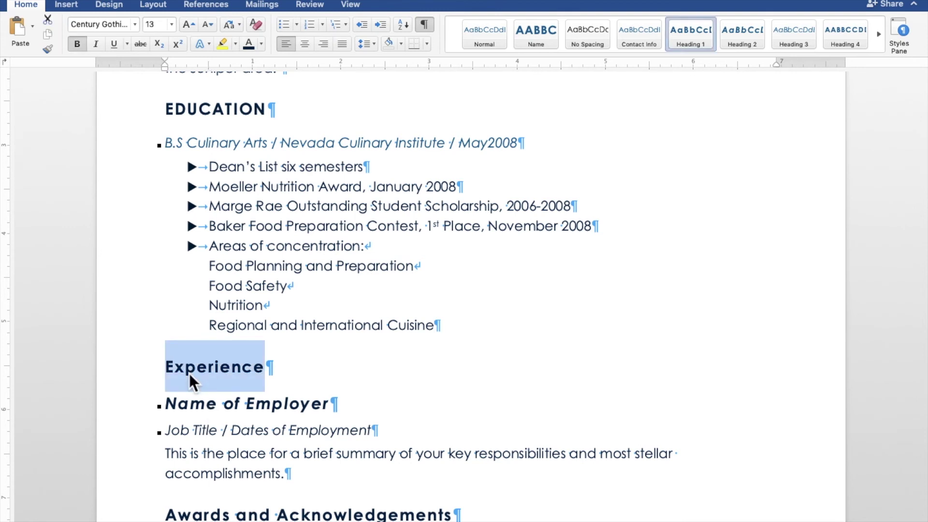
pyautogui.write('EXPERIENCE')
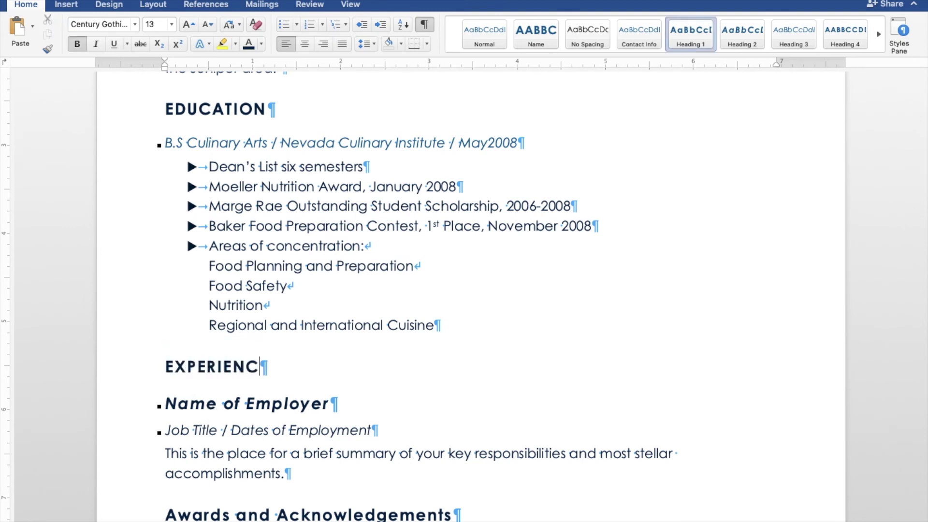
pyautogui.tripleClick(253, 407)
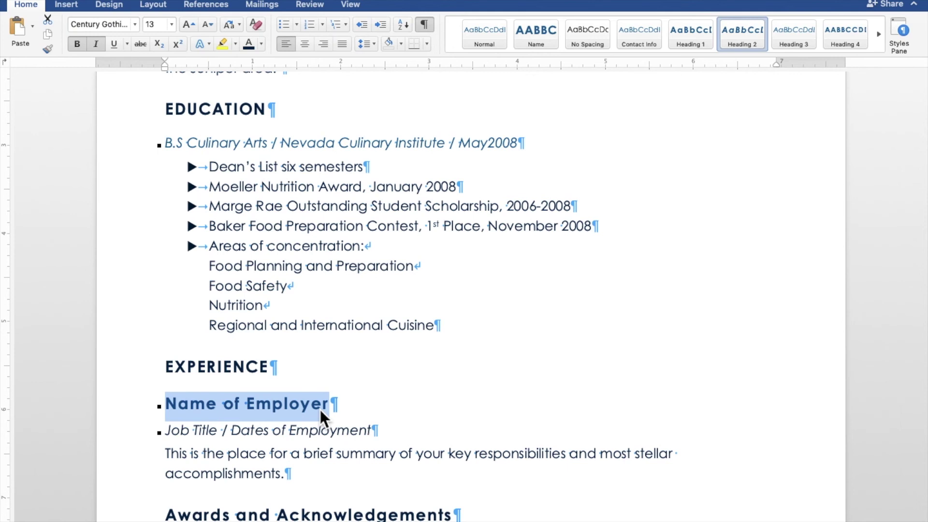
# Enter Chef Intern as the position, with Garden Grill / September 2006 – May 2008 below it.
pyautogui.write('C')
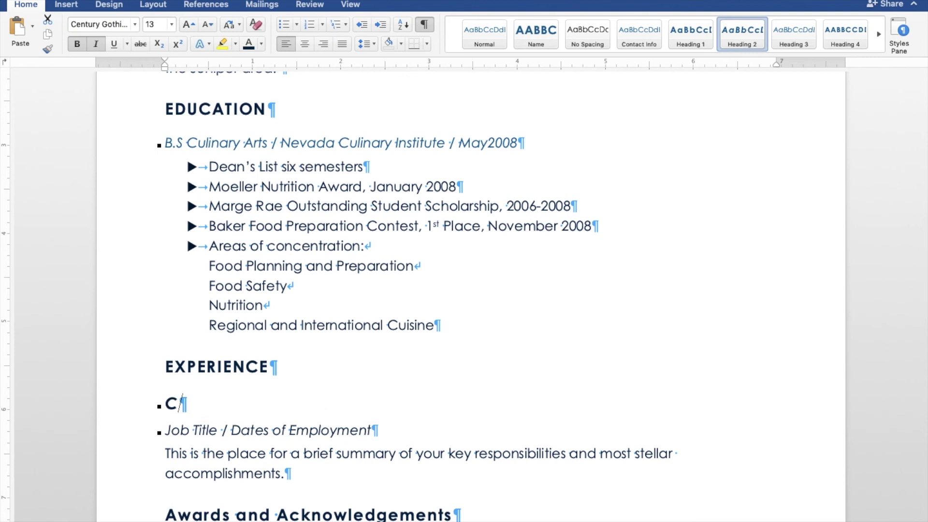
pyautogui.write('hef Intern')
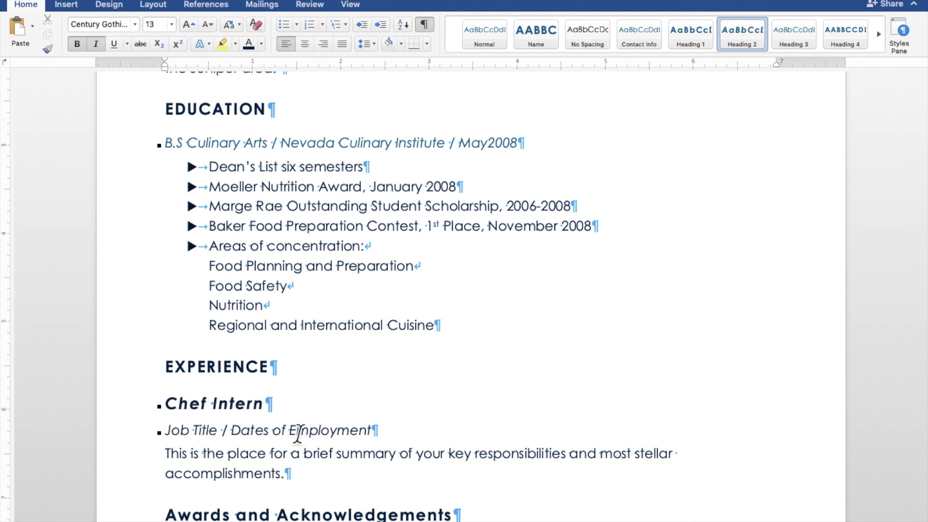
pyautogui.click(198, 431)
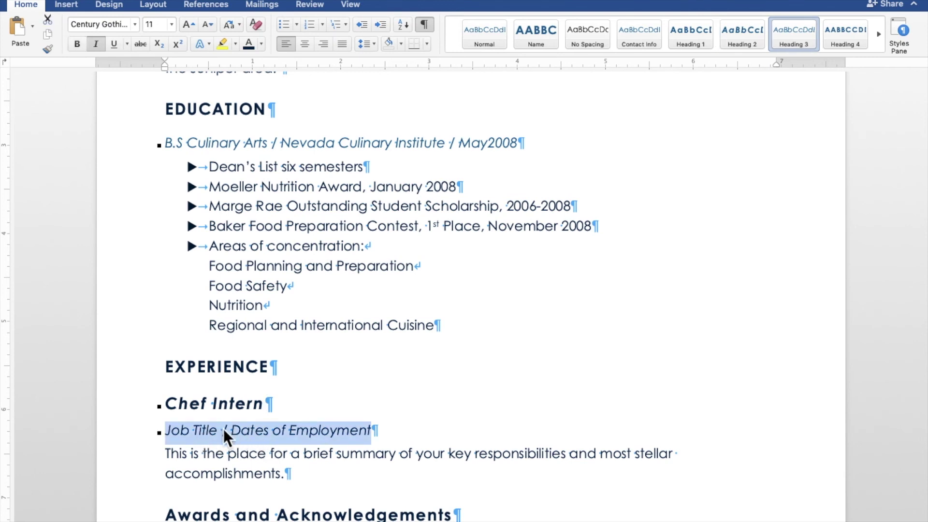
pyautogui.write('Ga')
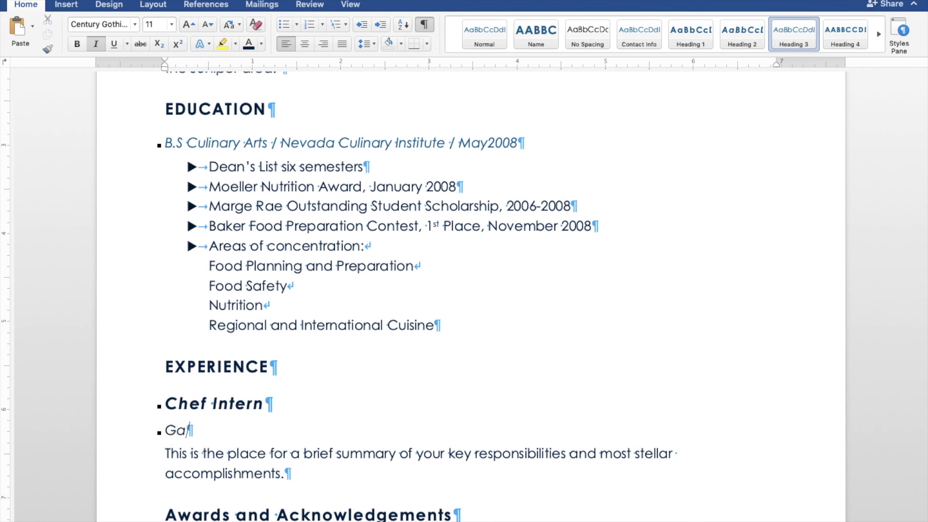
pyautogui.write('rden Gril')
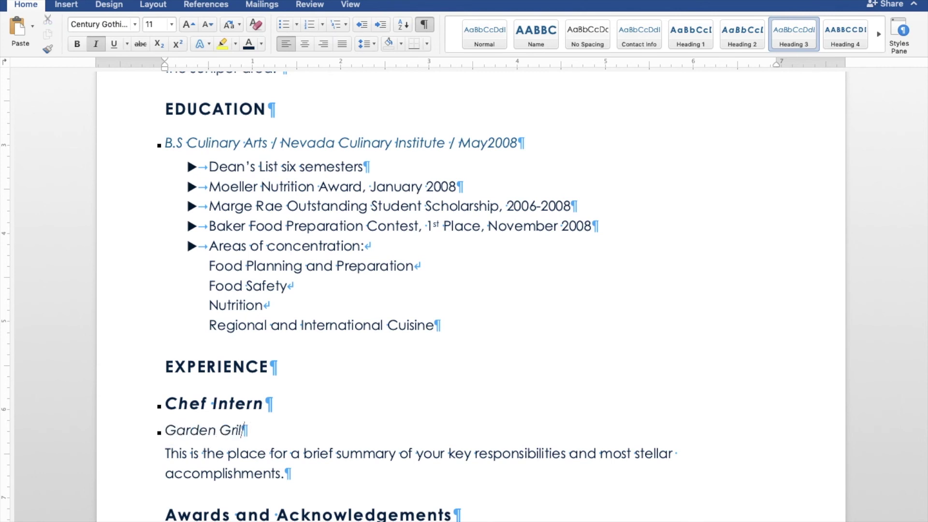
pyautogui.write('l / Septemb')
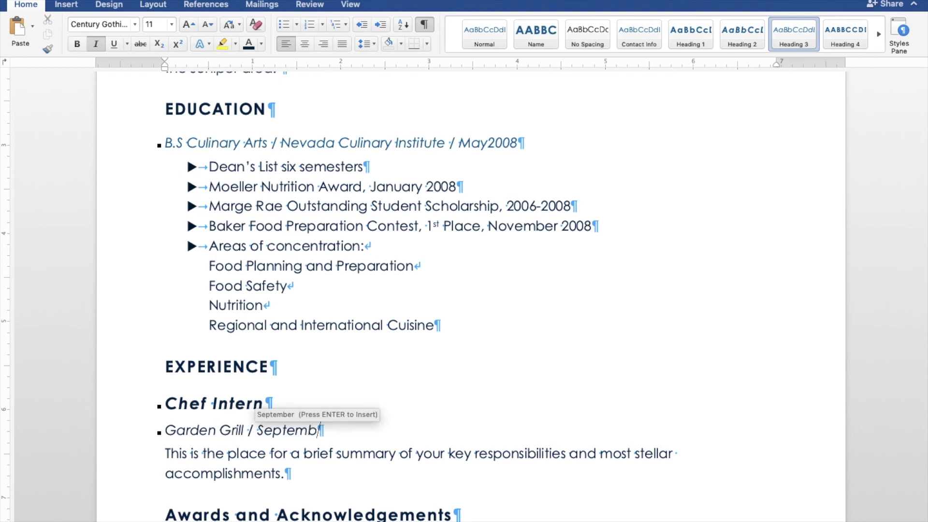
pyautogui.write('er 2006 -')
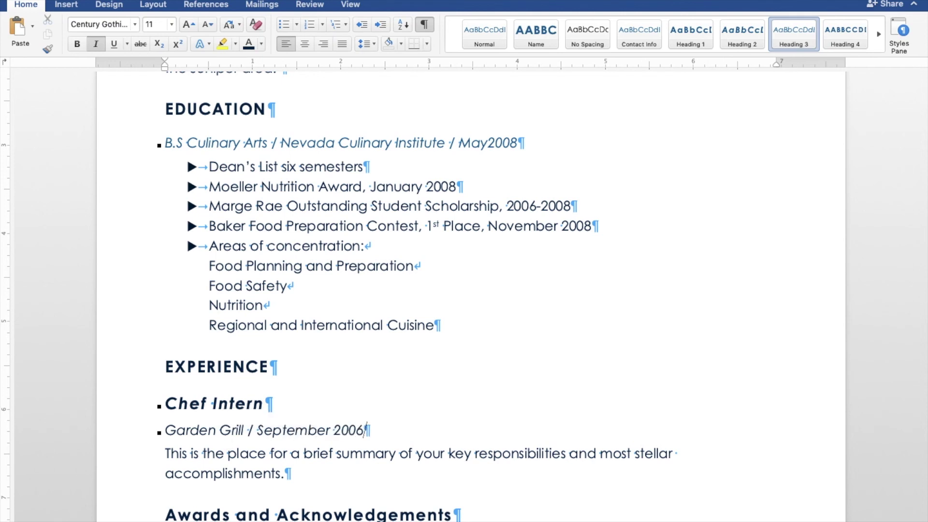
pyautogui.press('BackSpace')
pyautogui.press('BackSpace')
pyautogui.press('BackSpace')
pyautogui.write('-OCto')
pyautogui.press('BackSpace')
pyautogui.press('BackSpace')
pyautogui.press('BackSpace')
pyautogui.press('BackSpace')
pyautogui.press('BackSpace')
pyautogui.write('- May 2008')
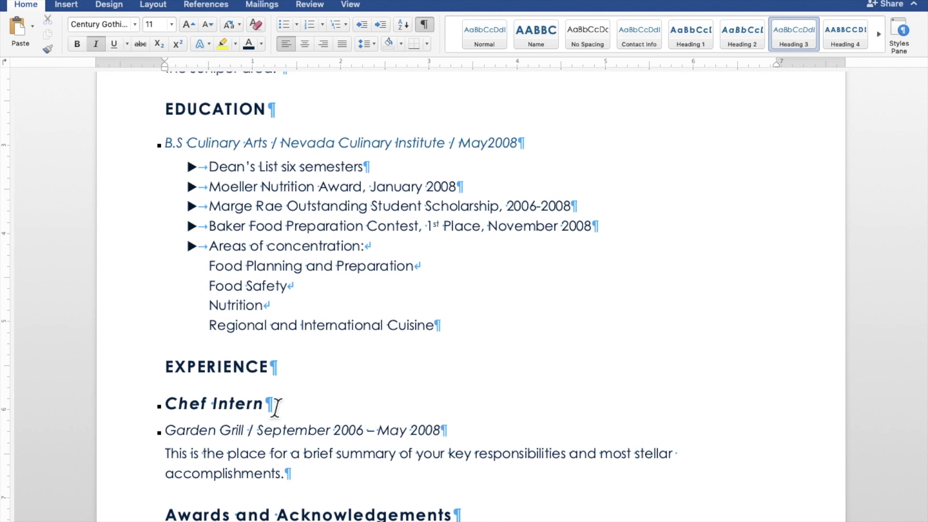
pyautogui.moveTo(275, 409); pyautogui.dragTo(180, 411)
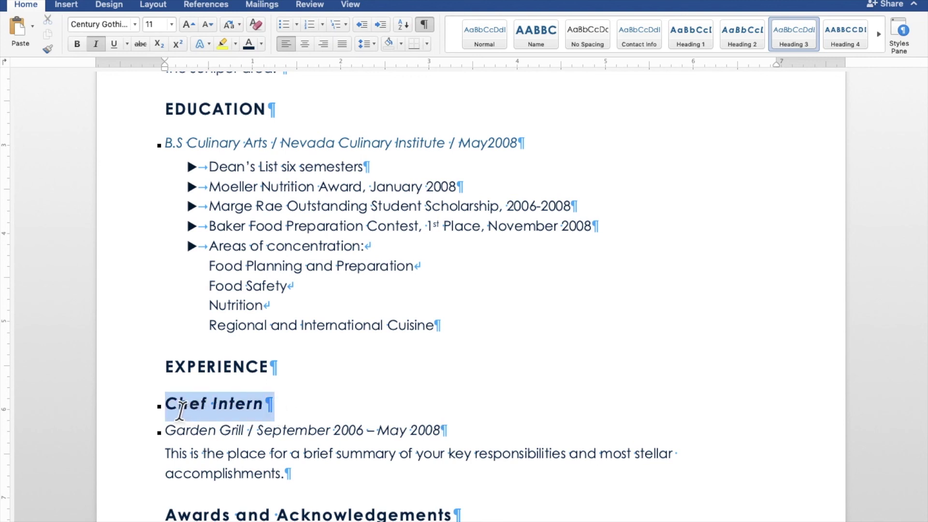
# Make Chef Intern a bold Heading 3, and bold the B.S Culinary Arts line.
pyautogui.click(792, 34)
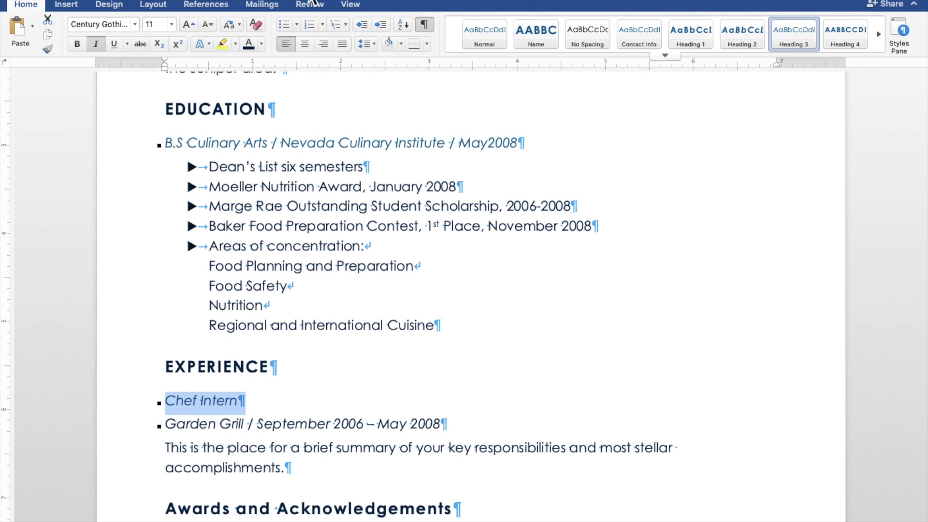
pyautogui.click(77, 44)
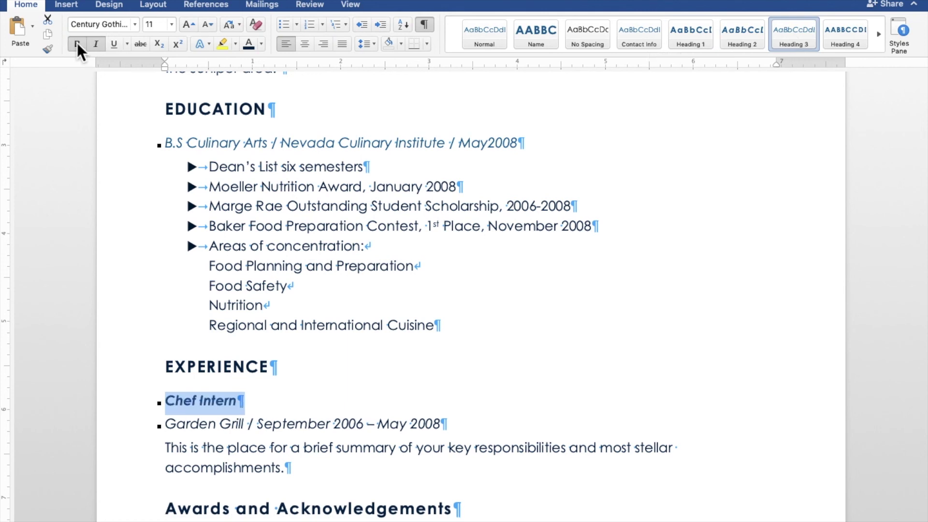
pyautogui.moveTo(531, 150); pyautogui.dragTo(178, 145)
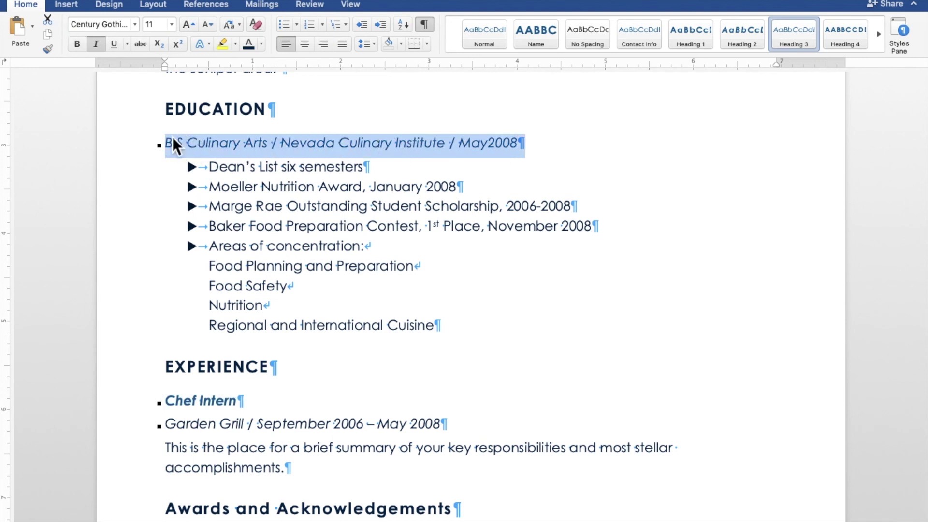
pyautogui.click(78, 44)
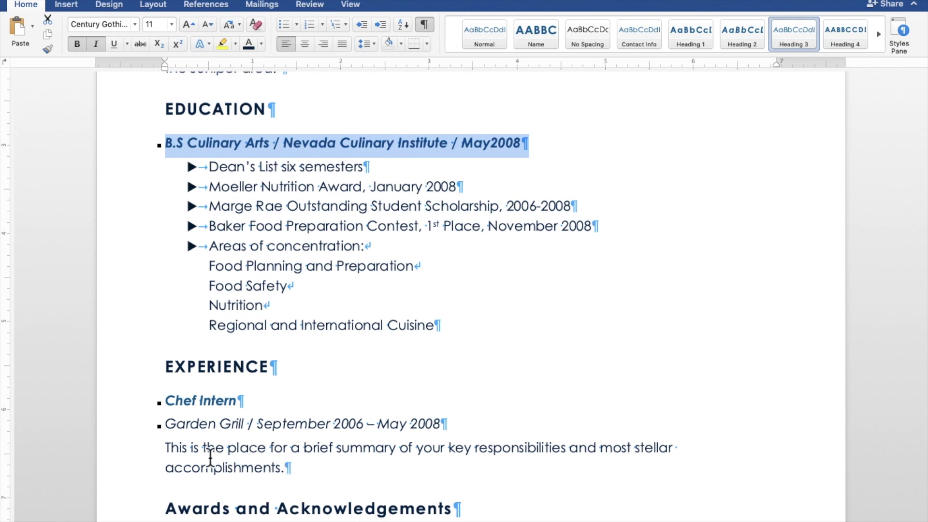
pyautogui.click(173, 428)
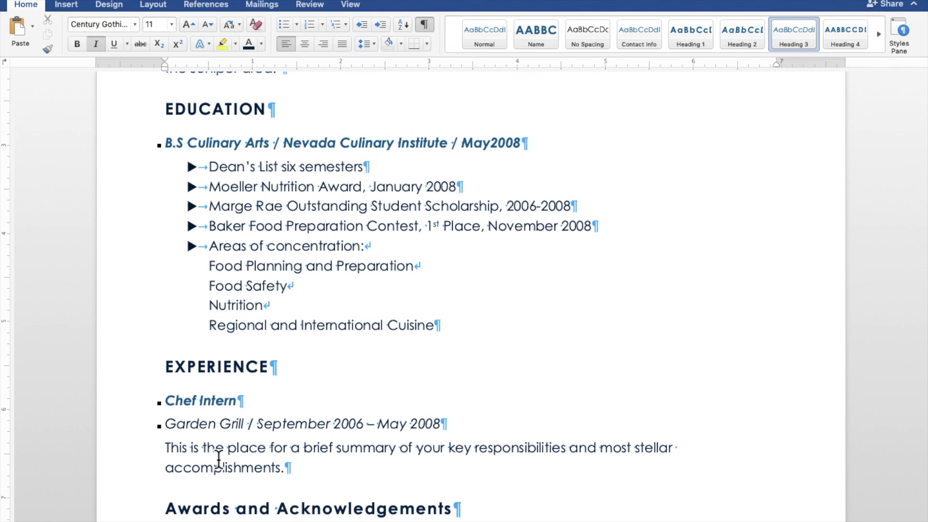
# Replace the summary with the meal selection, preparation, presentation and chef-responsibilities description, then indent it.
pyautogui.tripleClick(218, 460)
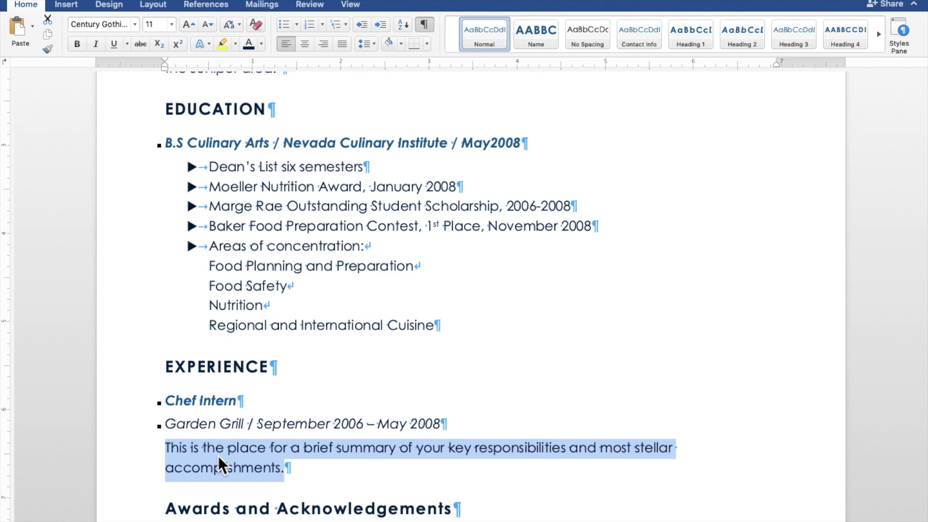
pyautogui.write('Asse')
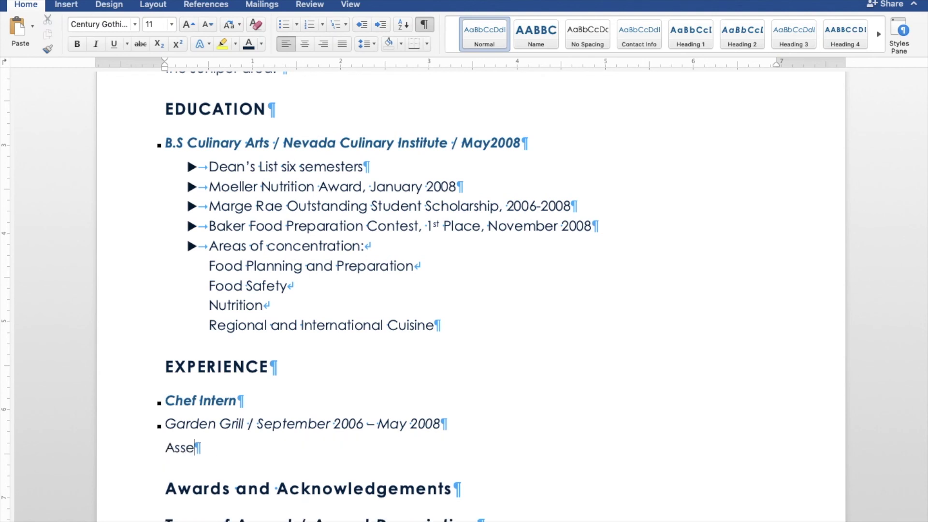
pyautogui.press('BackSpace')
pyautogui.write('isted chef with')
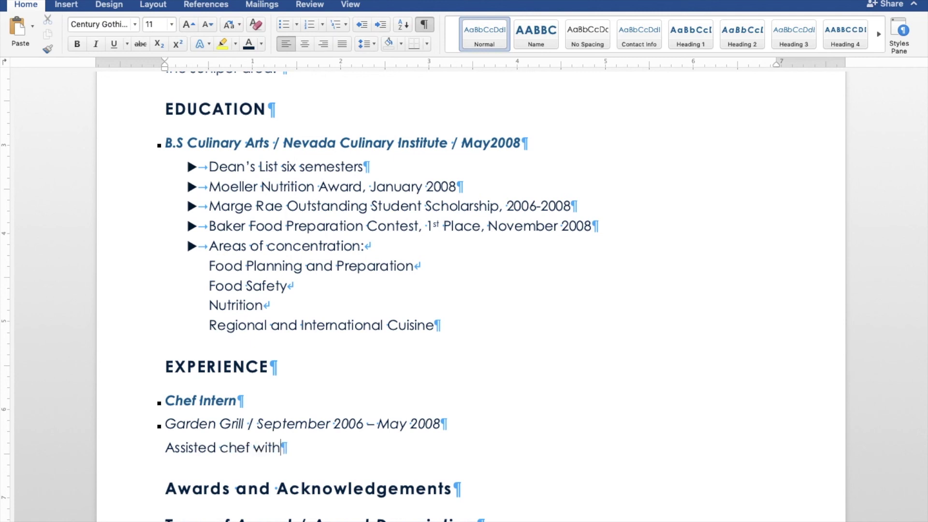
pyautogui.write(' meal selecti')
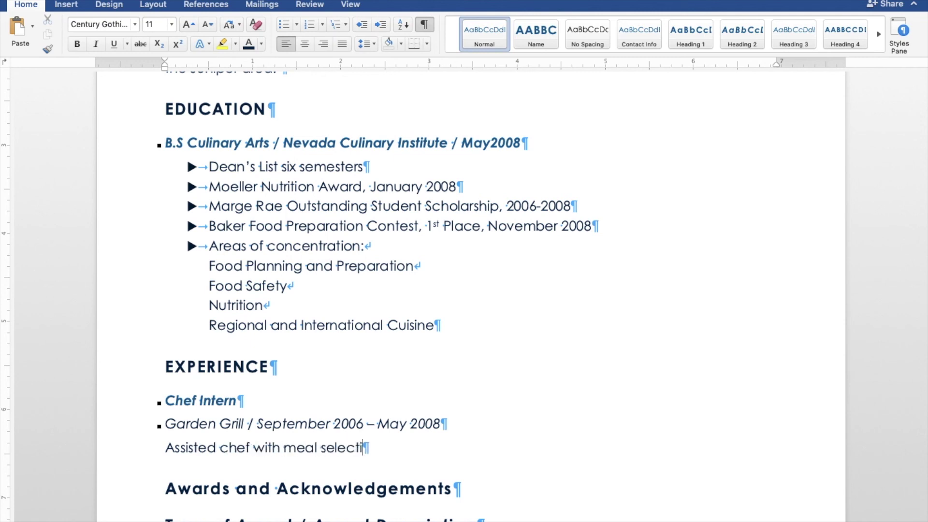
pyautogui.write('on, preparatio')
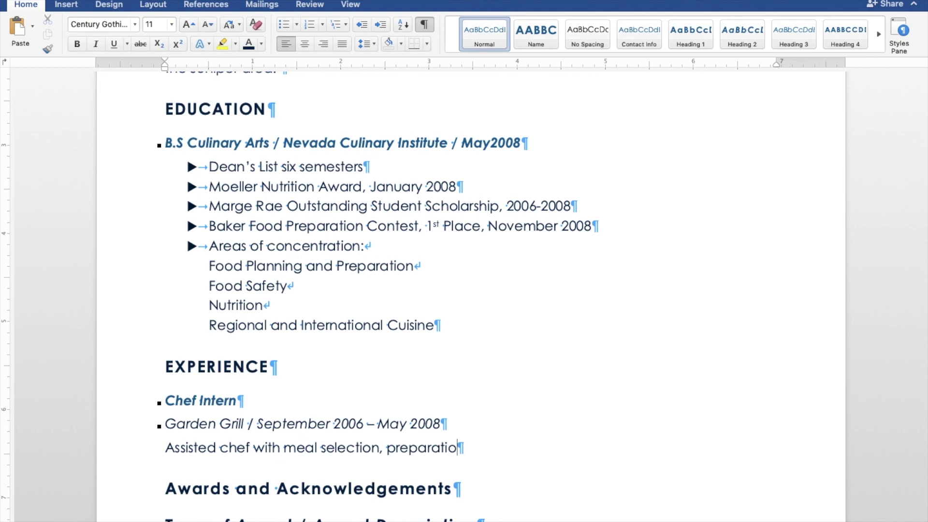
pyautogui.write('n, and presenati')
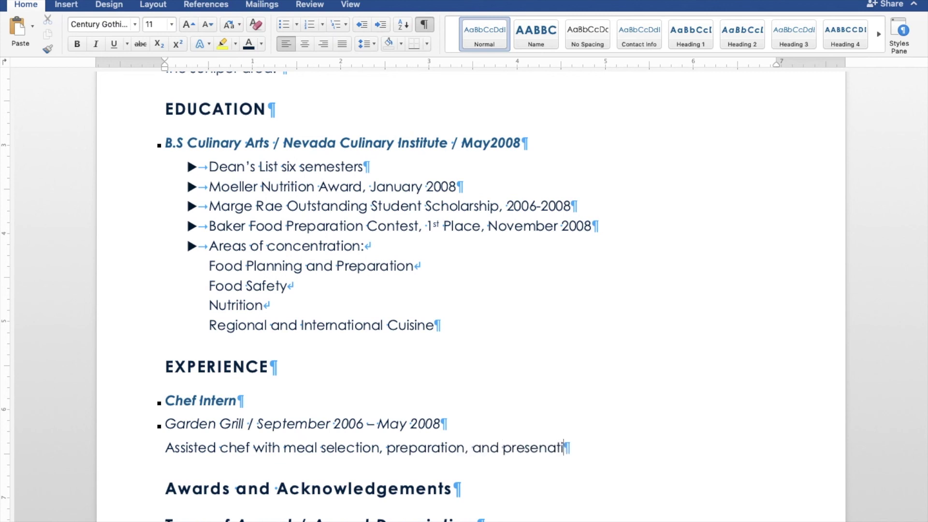
pyautogui.write('on. Assume chef responsi')
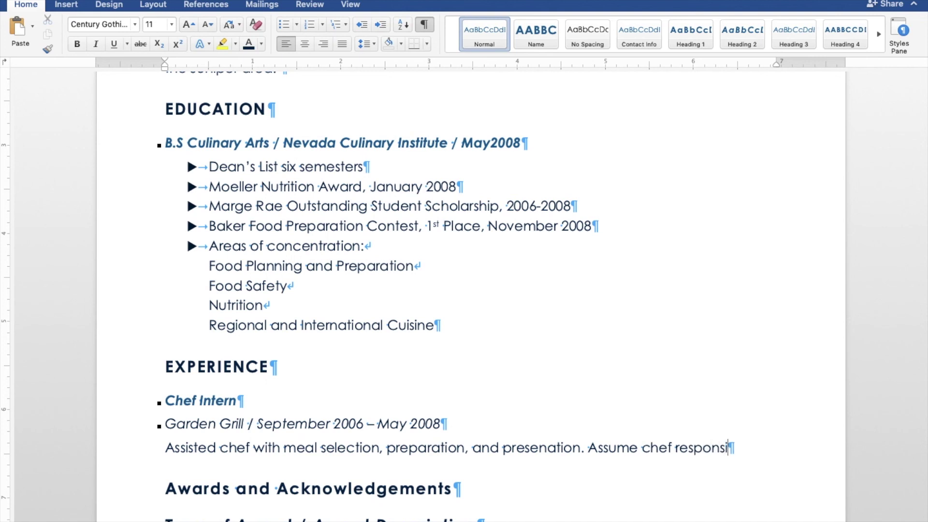
pyautogui.write('bilits durin')
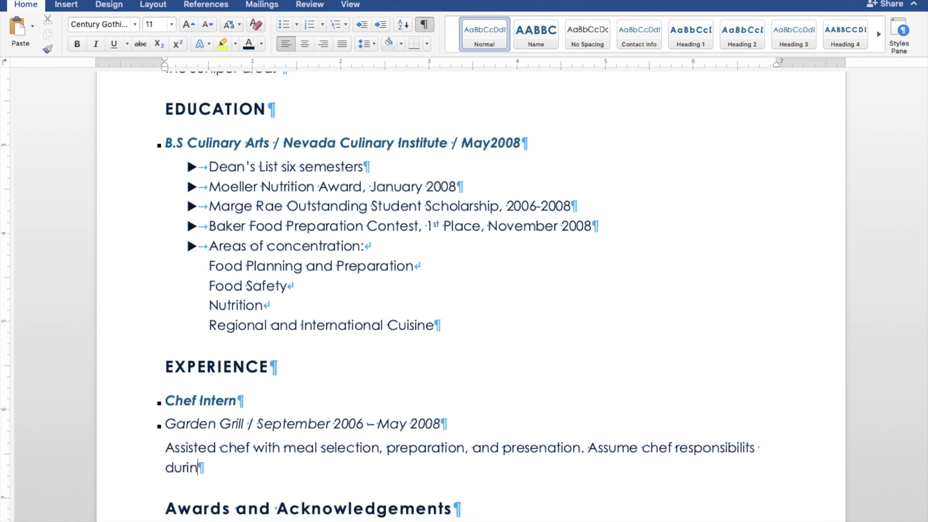
pyautogui.write('g last semester')
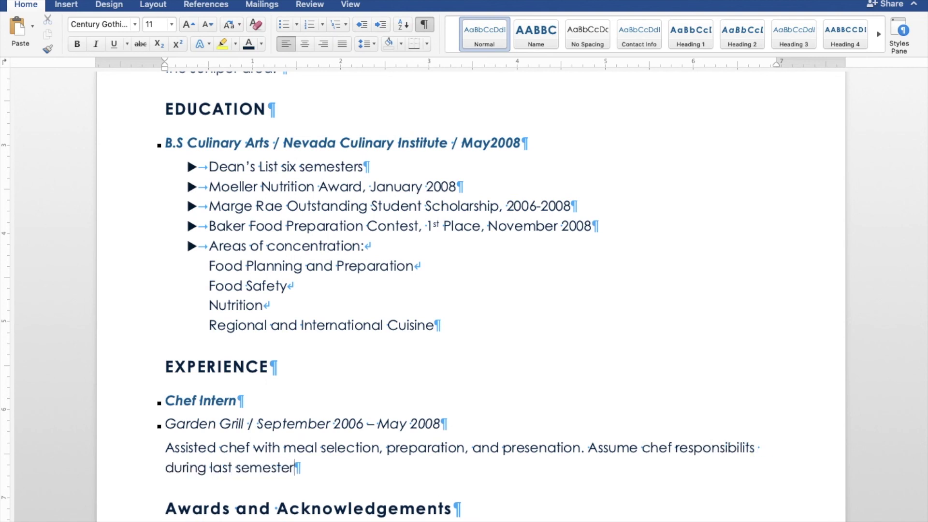
pyautogui.write(' of schoo')
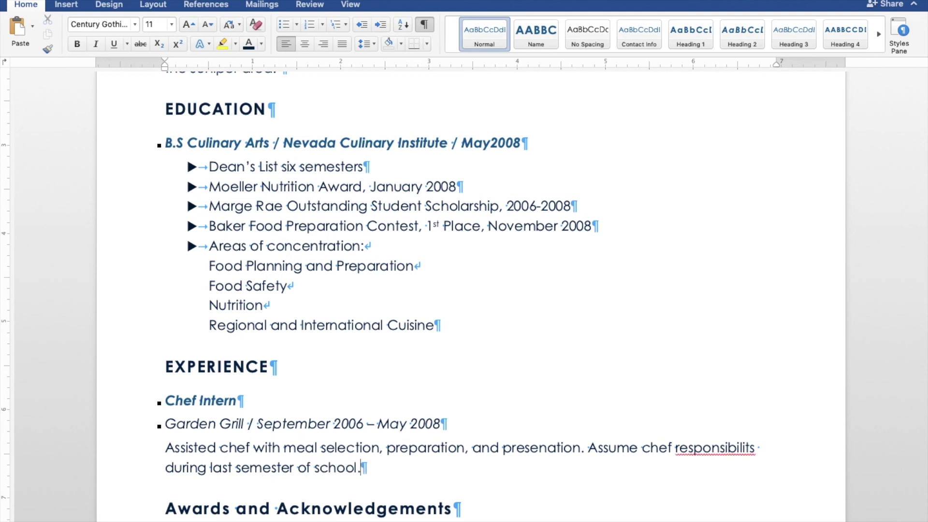
pyautogui.write('l.')
pyautogui.click(756, 450)
pyautogui.press('BackSpace')
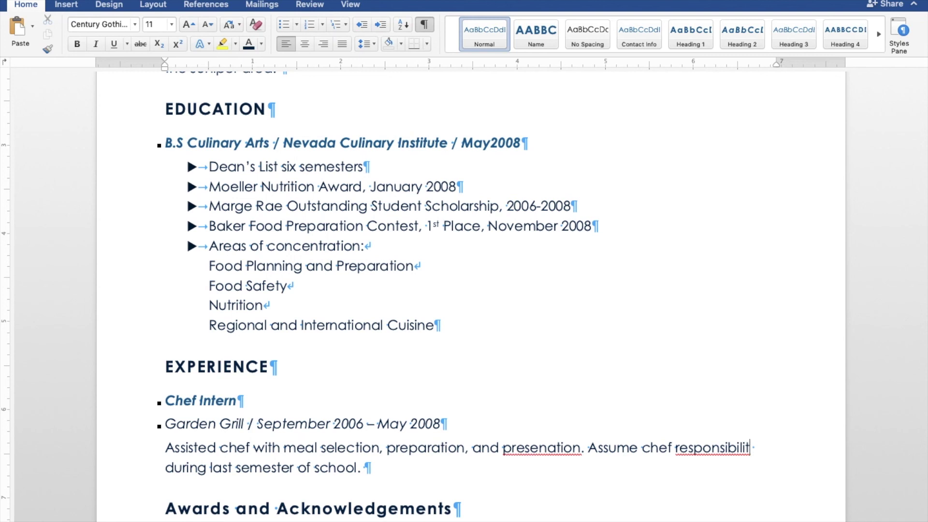
pyautogui.write('ies')
pyautogui.click(548, 454)
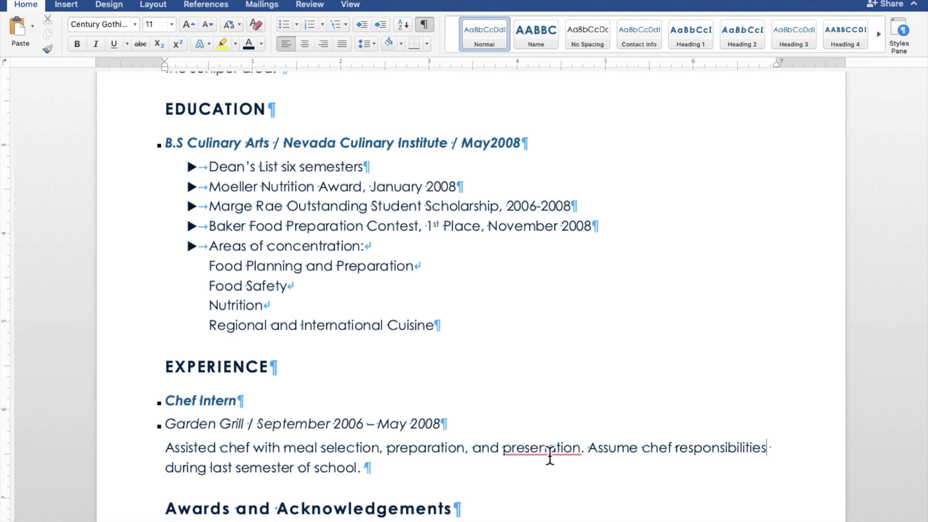
pyautogui.write('t')
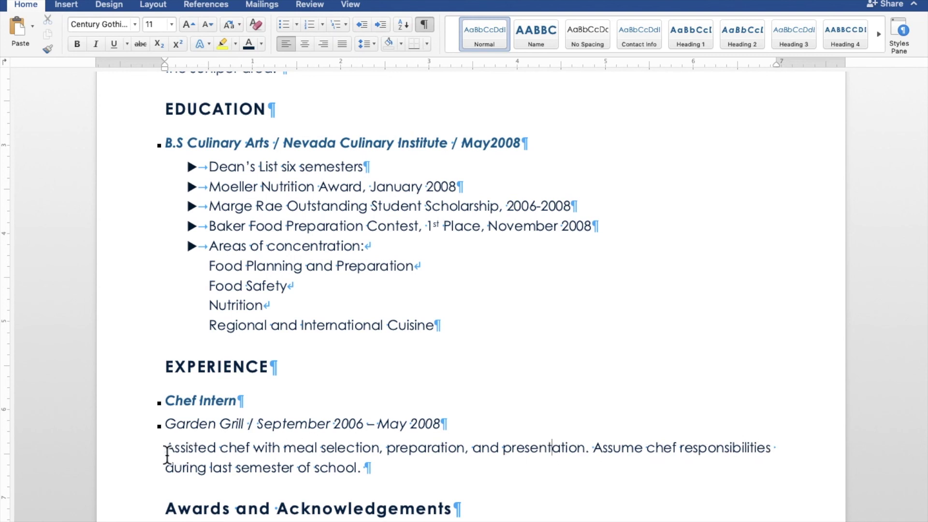
pyautogui.moveTo(166, 449)
pyautogui.mouseDown()
pyautogui.moveTo(190, 467)
pyautogui.moveTo(230, 472)
pyautogui.moveTo(369, 468)
pyautogui.mouseUp()
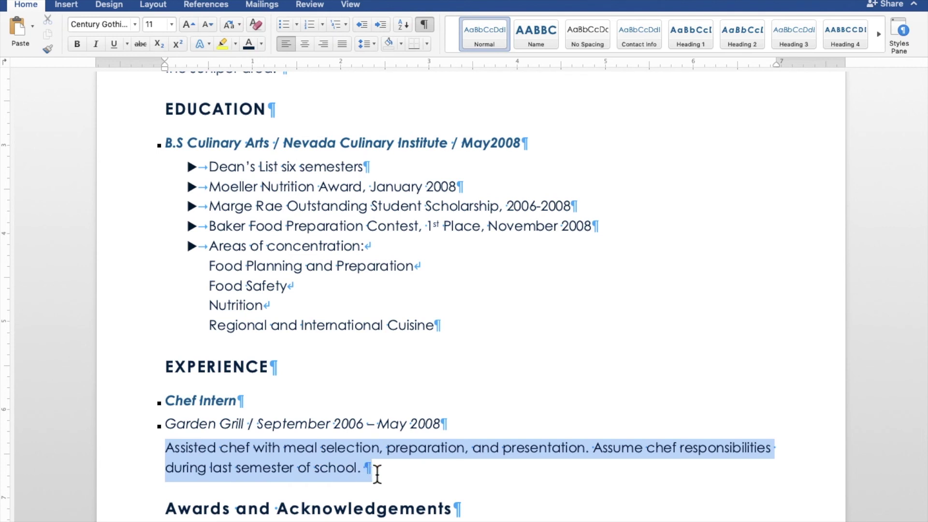
pyautogui.click(382, 27)
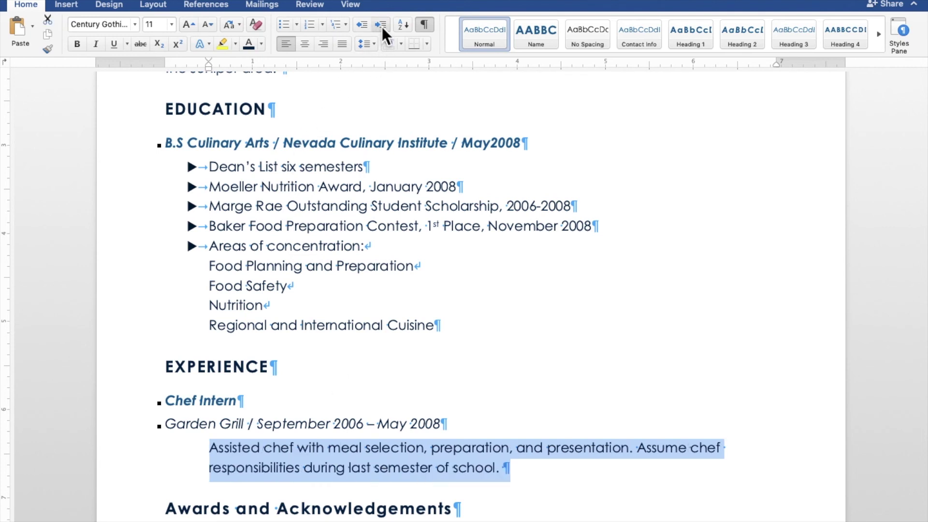